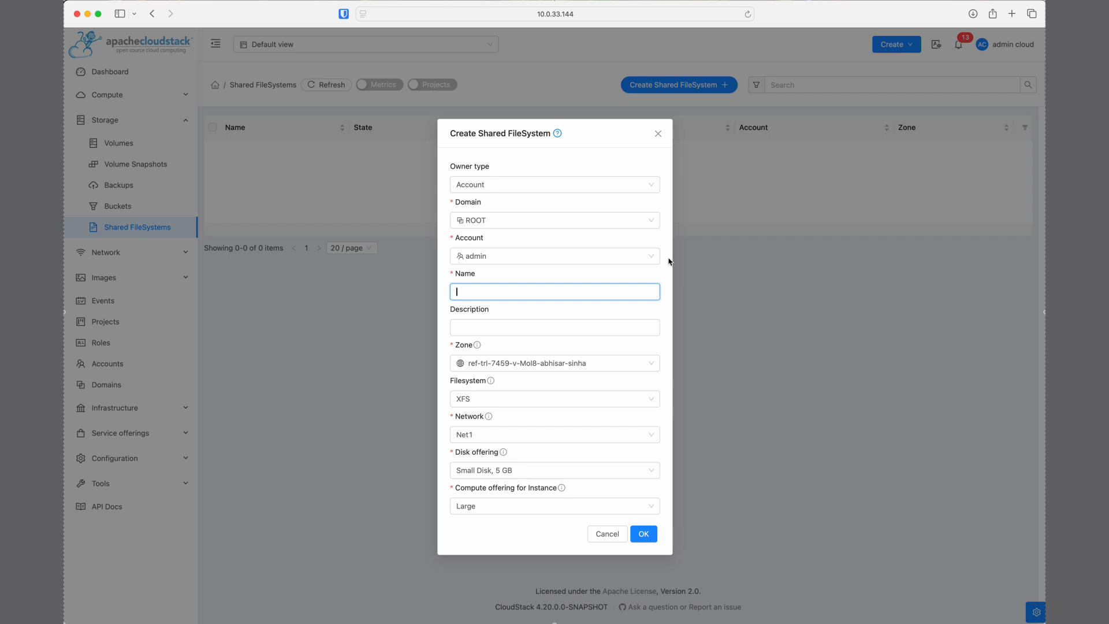
Create a shared filesystem named FS1, keeping the Account owner type, XFS, network Net1, Small Disk 5 GB and the Large compute offering
{"action": "left_click", "coordinate": [633, 185]}
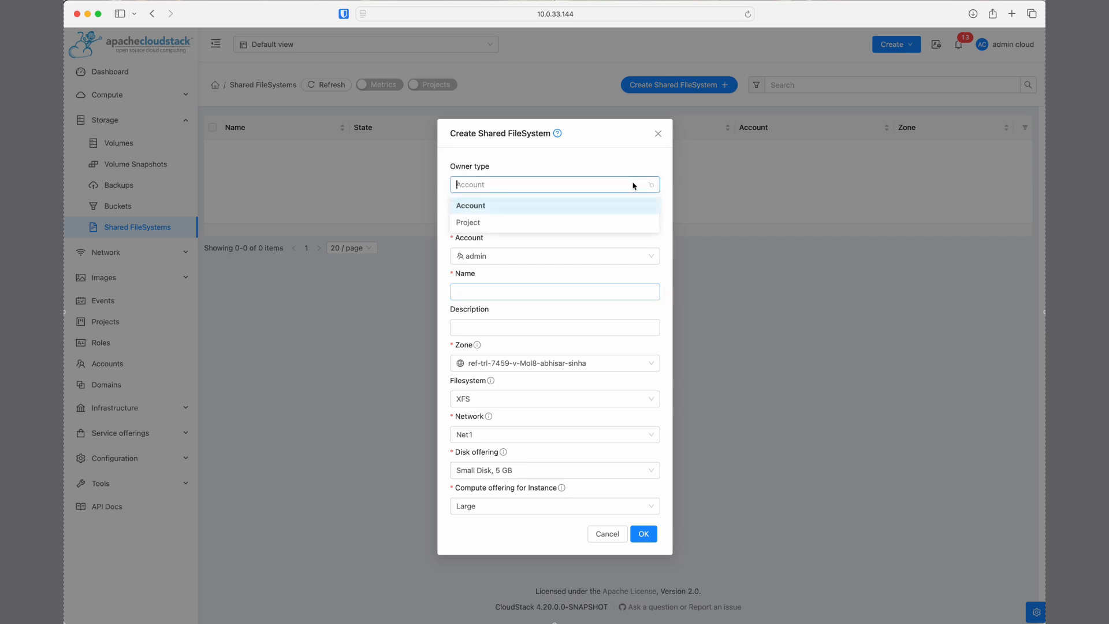
{"action": "left_click", "coordinate": [672, 168]}
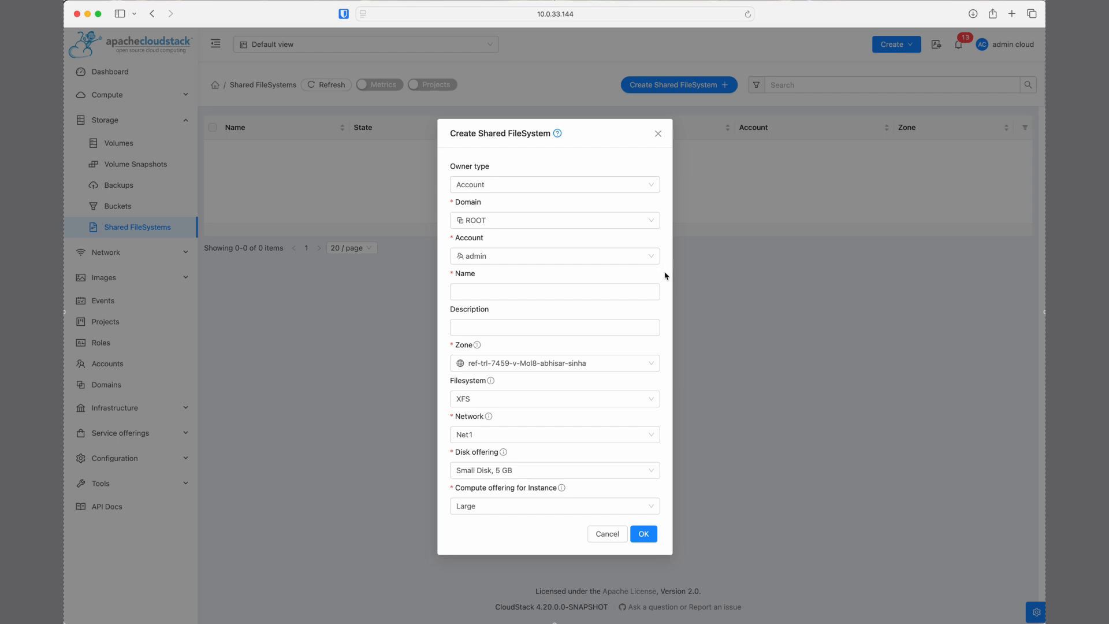
{"action": "left_click", "coordinate": [570, 295]}
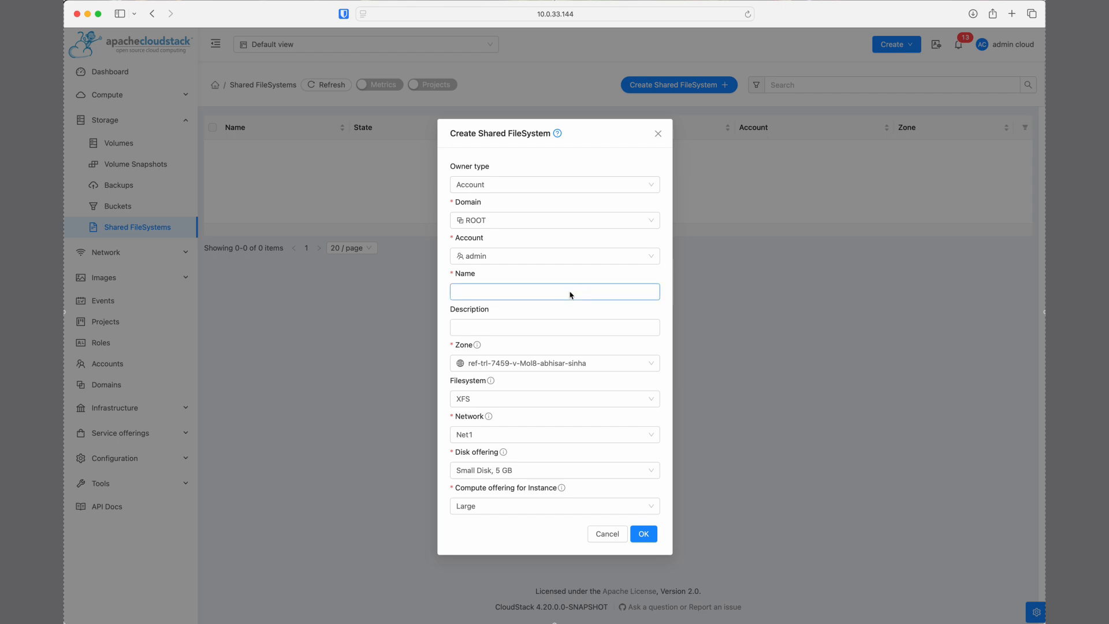
{"action": "type", "text": "FS1"}
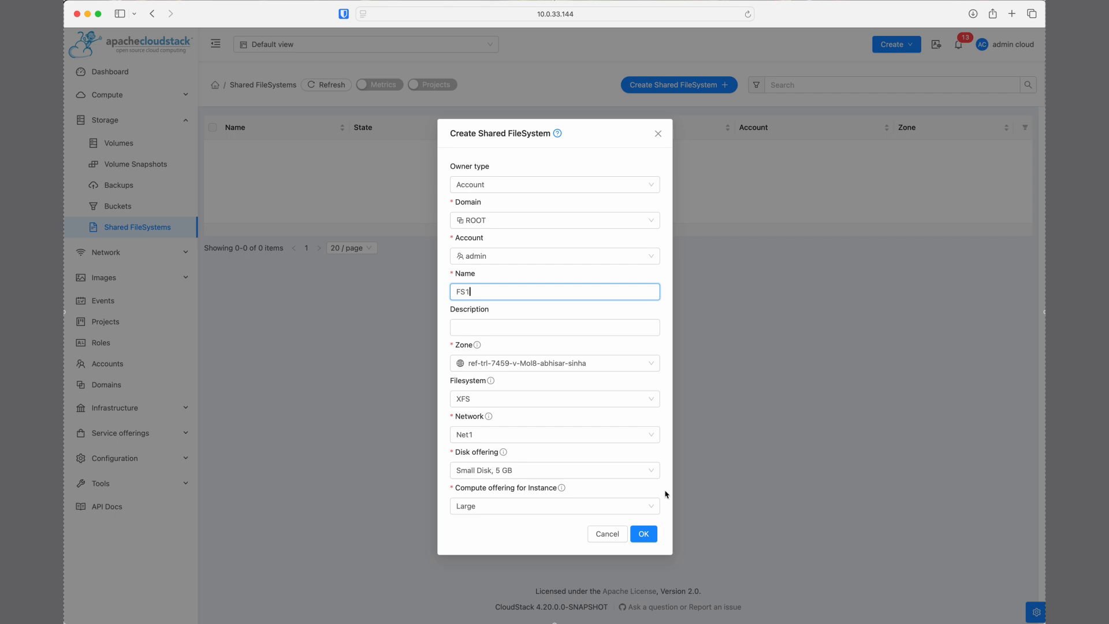
{"action": "left_click", "coordinate": [651, 536]}
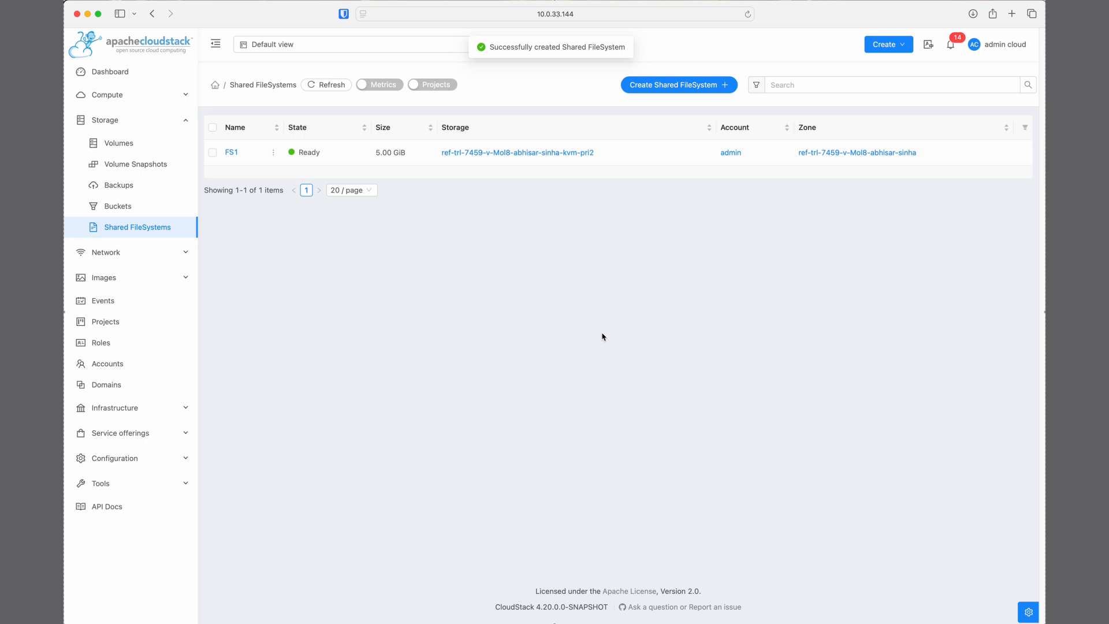
Examine FS1's details, NFS access instructions, networks, the form for adding a network, and its metrics
{"action": "left_click", "coordinate": [233, 154]}
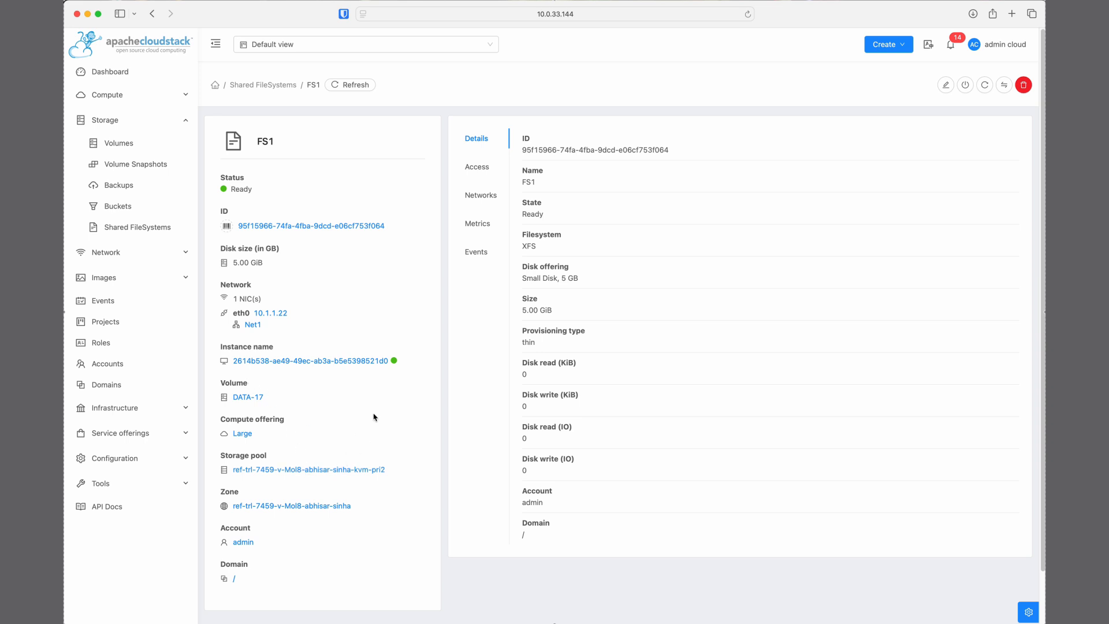
{"action": "left_click", "coordinate": [485, 168]}
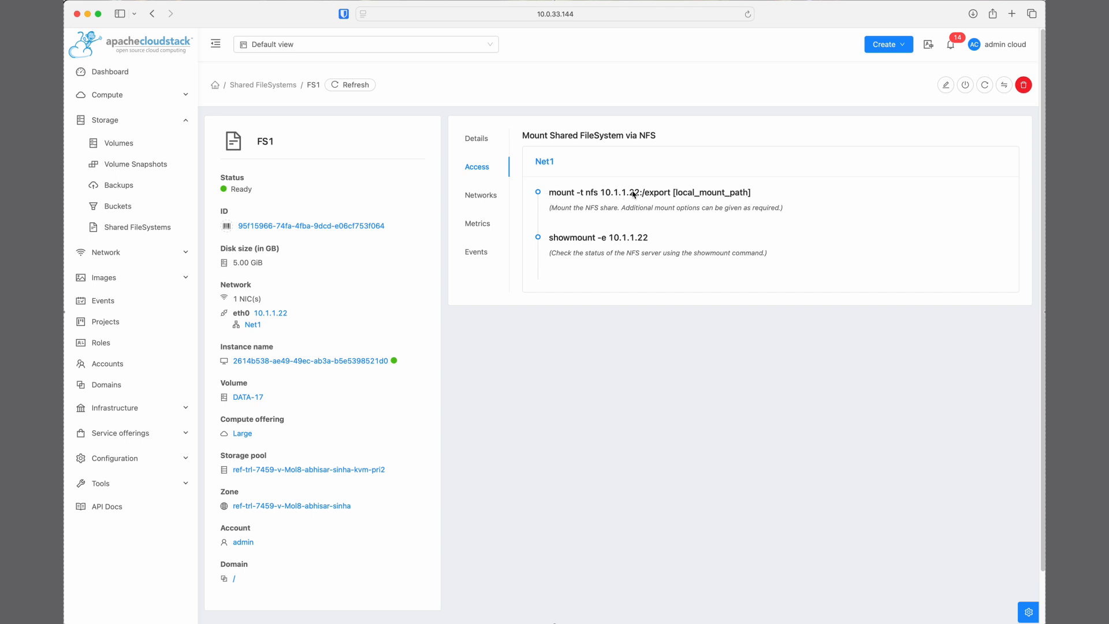
{"action": "left_click", "coordinate": [487, 196]}
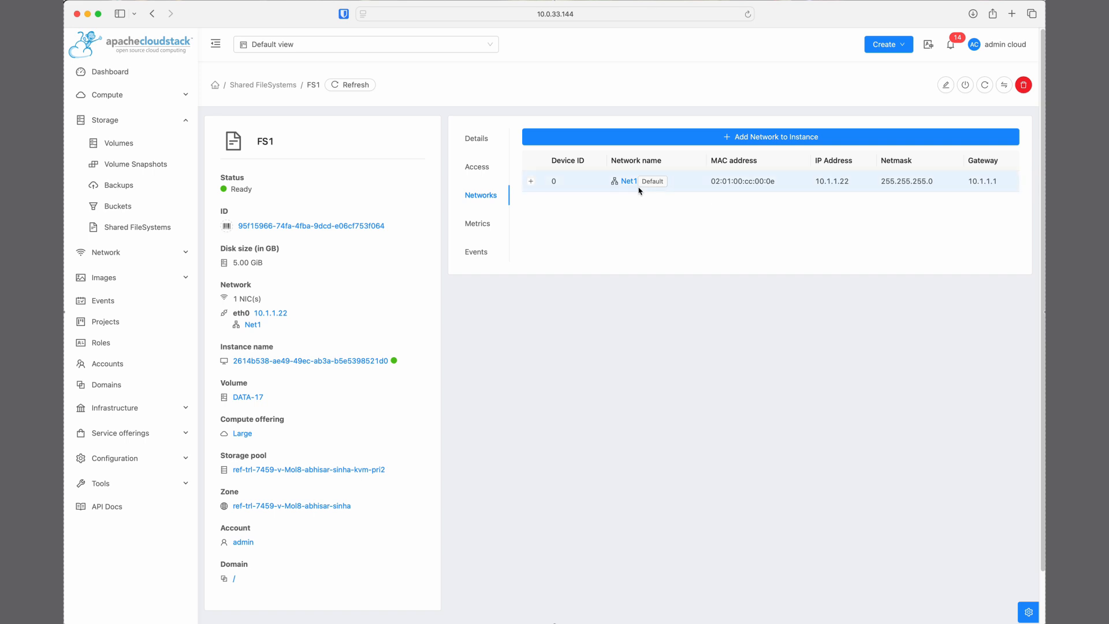
{"action": "left_click", "coordinate": [802, 140]}
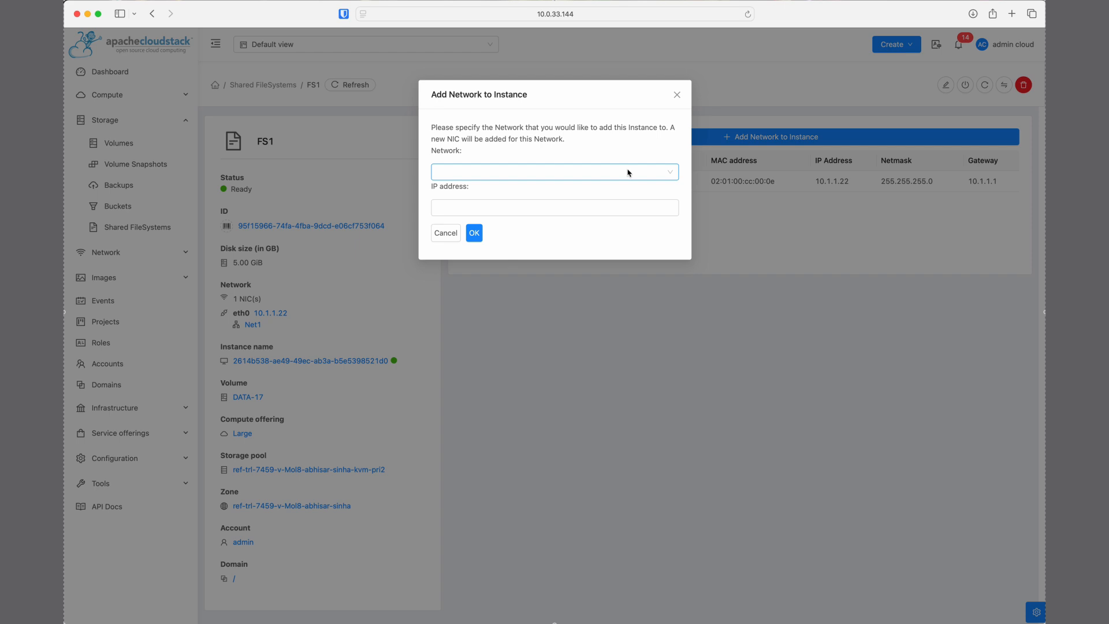
{"action": "left_click", "coordinate": [676, 95]}
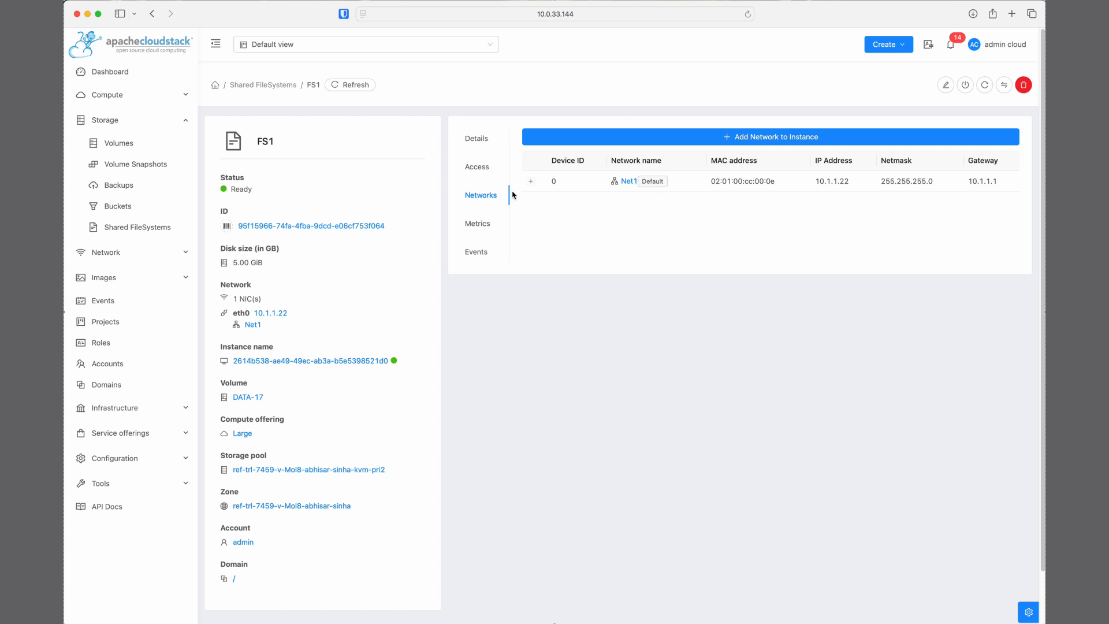
{"action": "left_click", "coordinate": [473, 224]}
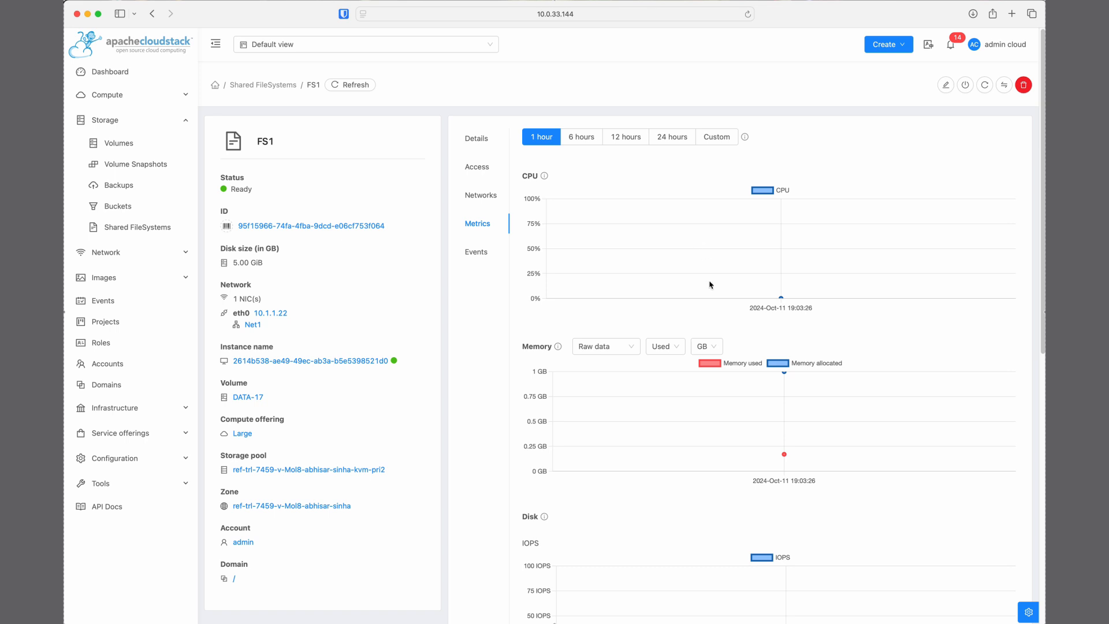
{"action": "scroll", "coordinate": [711, 289], "scroll_direction": "down", "scroll_amount": 5}
{"action": "scroll", "coordinate": [708, 369], "scroll_direction": "up", "scroll_amount": 5}
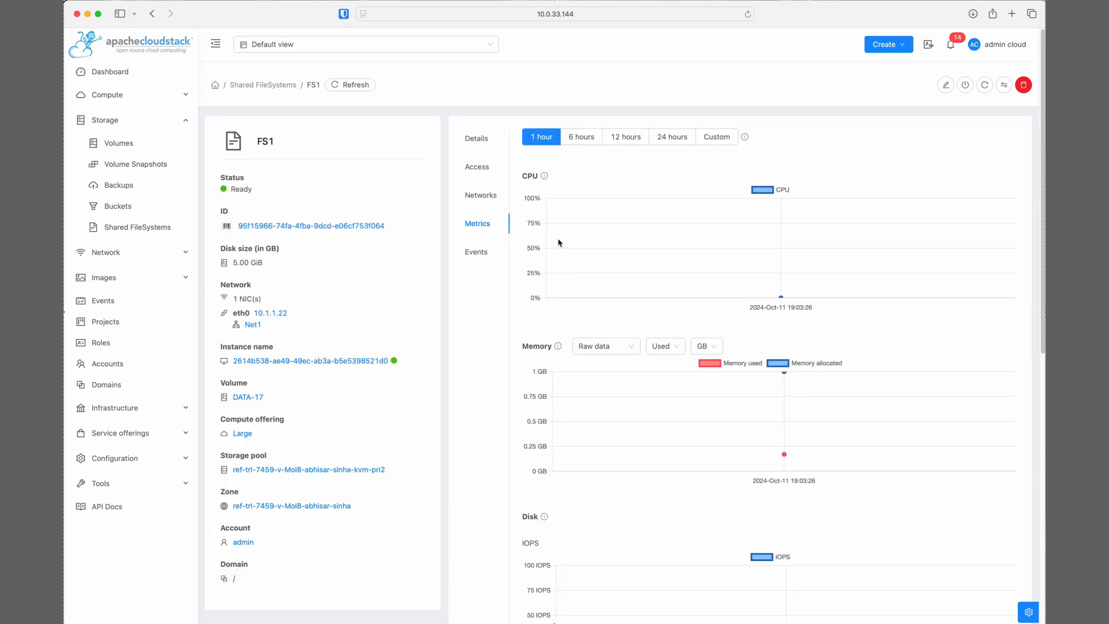
{"action": "left_click", "coordinate": [479, 167]}
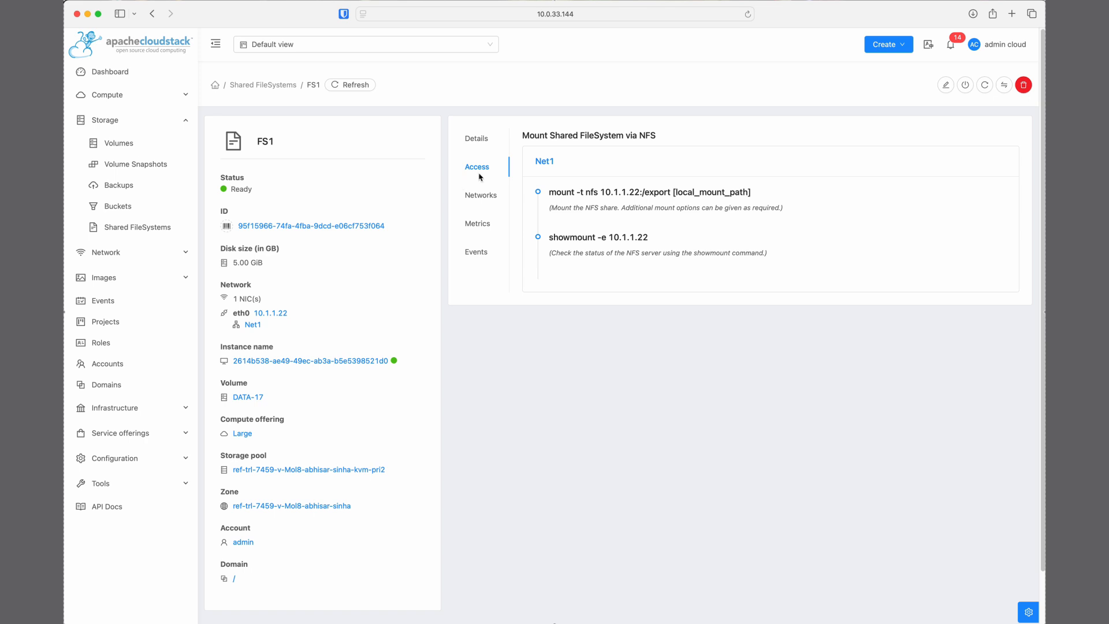
Open the consoles of Instance-1 and Instance-2 from the compute instances list
{"action": "left_click", "coordinate": [169, 97]}
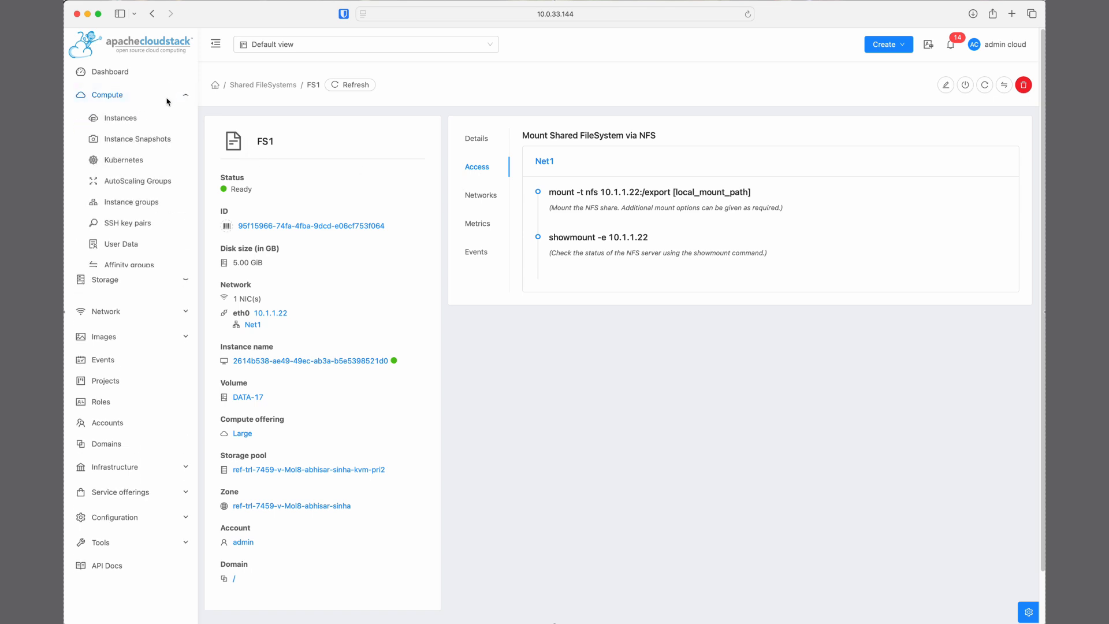
{"action": "left_click", "coordinate": [119, 116]}
{"action": "mouse_move", "coordinate": [408, 154]}
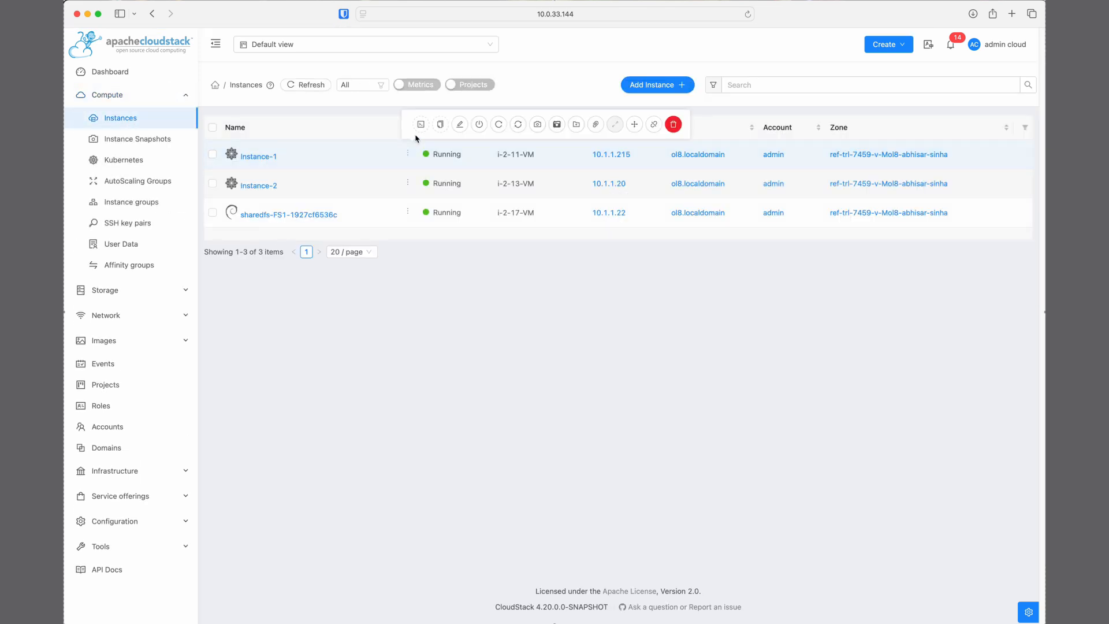
{"action": "left_click", "coordinate": [421, 123]}
{"action": "left_click", "coordinate": [396, 36]}
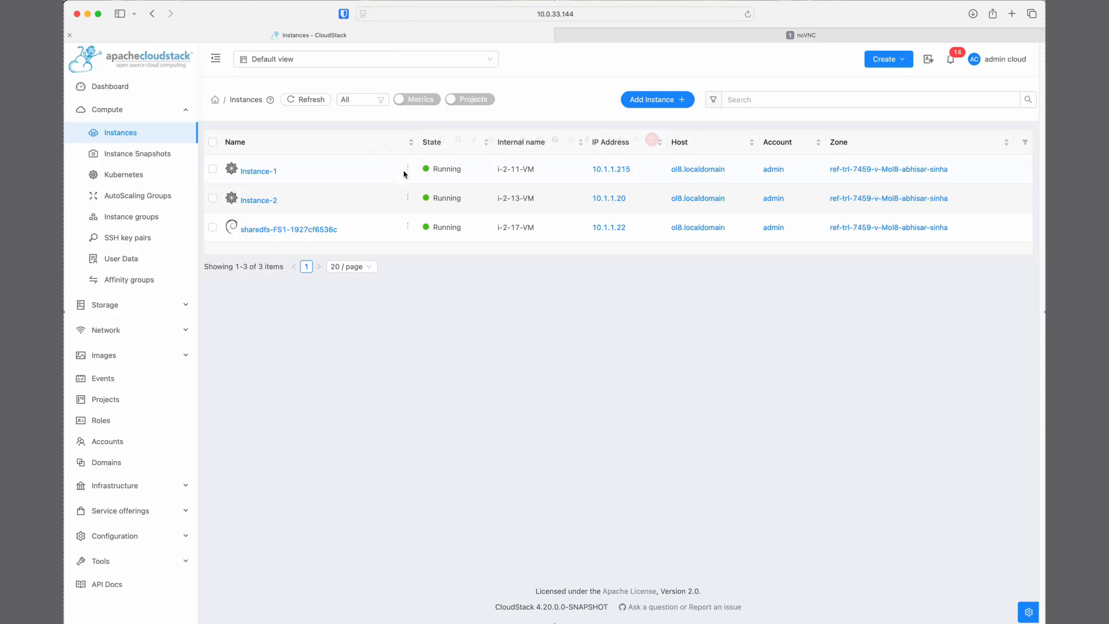
{"action": "left_click", "coordinate": [421, 168]}
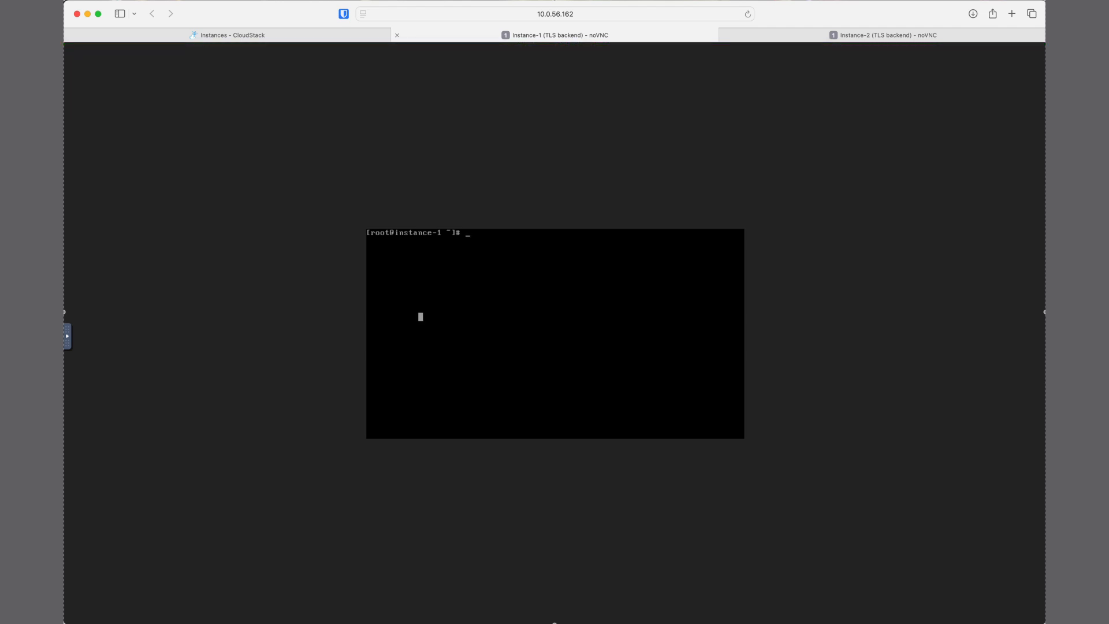
On Instance-1, recall the earlier mount command and try to run it as mount -t nfs 10.1.1.22/export /mnt/fs1
{"action": "key", "text": "ctrl+r"}
{"action": "type", "text": "mount"}
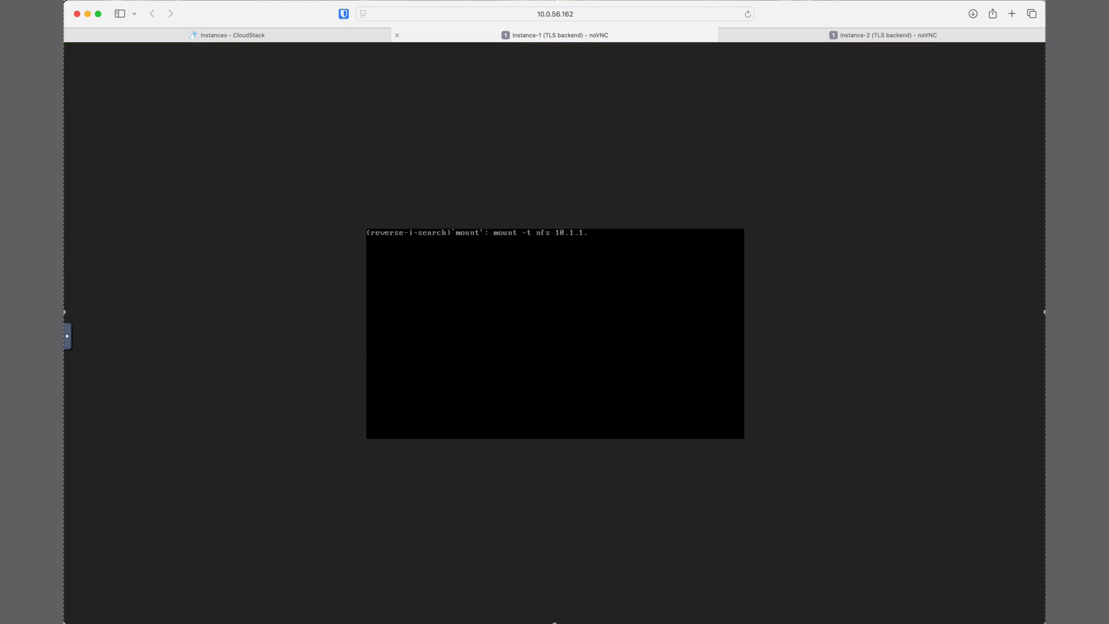
{"action": "key", "text": "End"}
{"action": "type", "text": "22/e"}
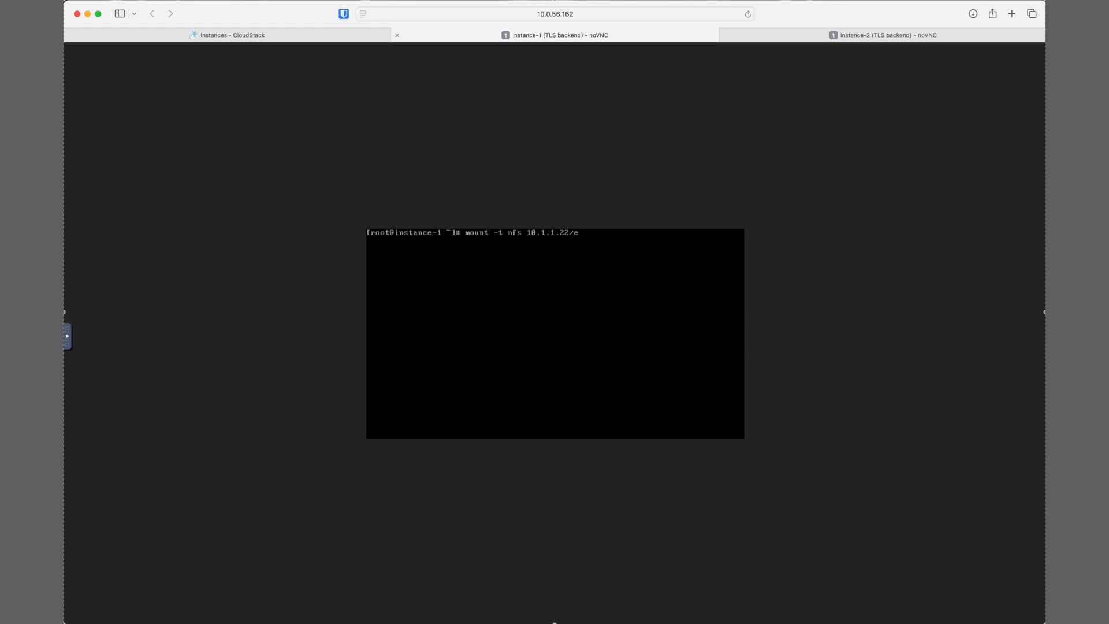
{"action": "type", "text": "xport /mnt/fs1"}
{"action": "key", "text": "Return"}
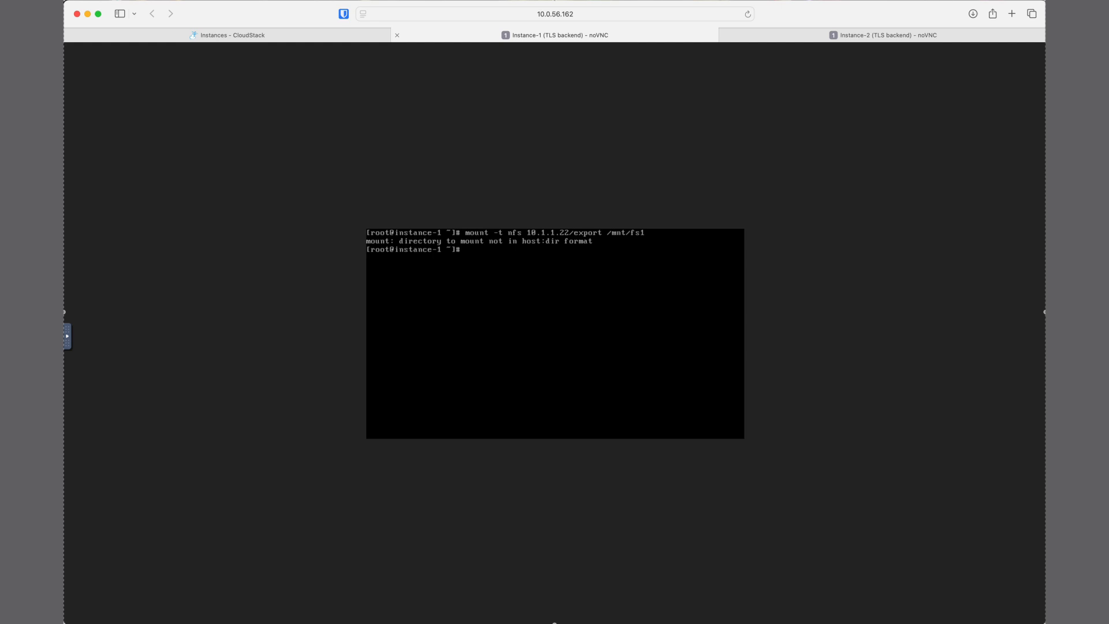
Recall the previous command and rerun it with a colon after the host: mount -t nfs 10.1.1.22:/export /mnt/fs1
{"action": "key", "text": "Up"}
{"action": "type", "text": ":"}
{"action": "key", "text": "Return"}
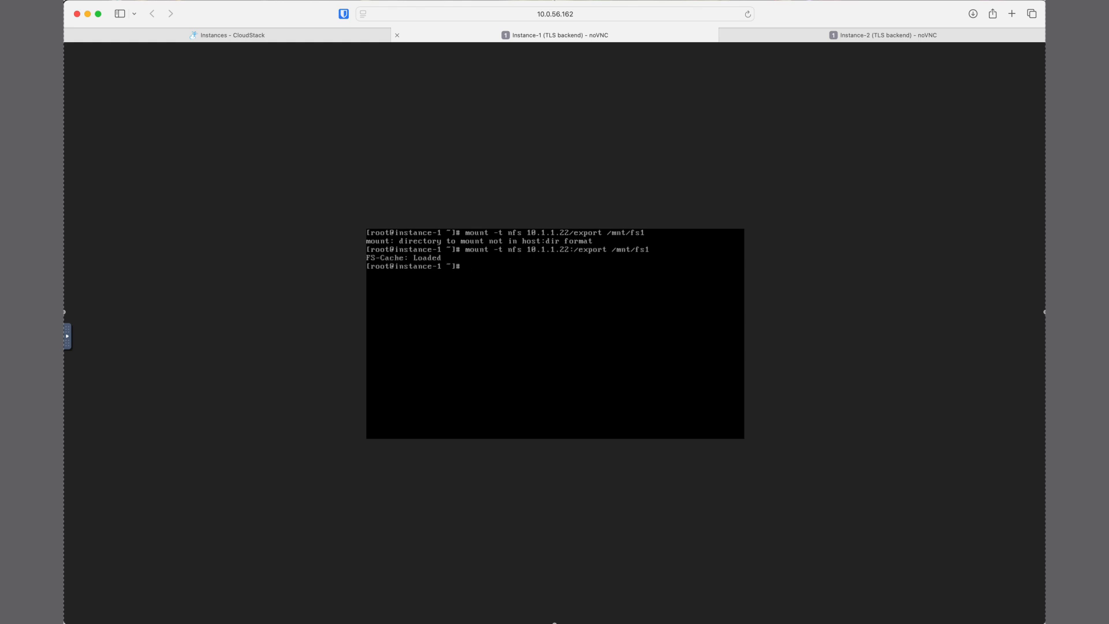
Change the working directory on Instance-1 to /mnt/fs1
{"action": "type", "text": "cd /mnt/fs1"}
{"action": "key", "text": "Return"}
Check the mounted directory's filesystem with df -Th . and create an empty file named test in it
{"action": "type", "text": "df -Th"}
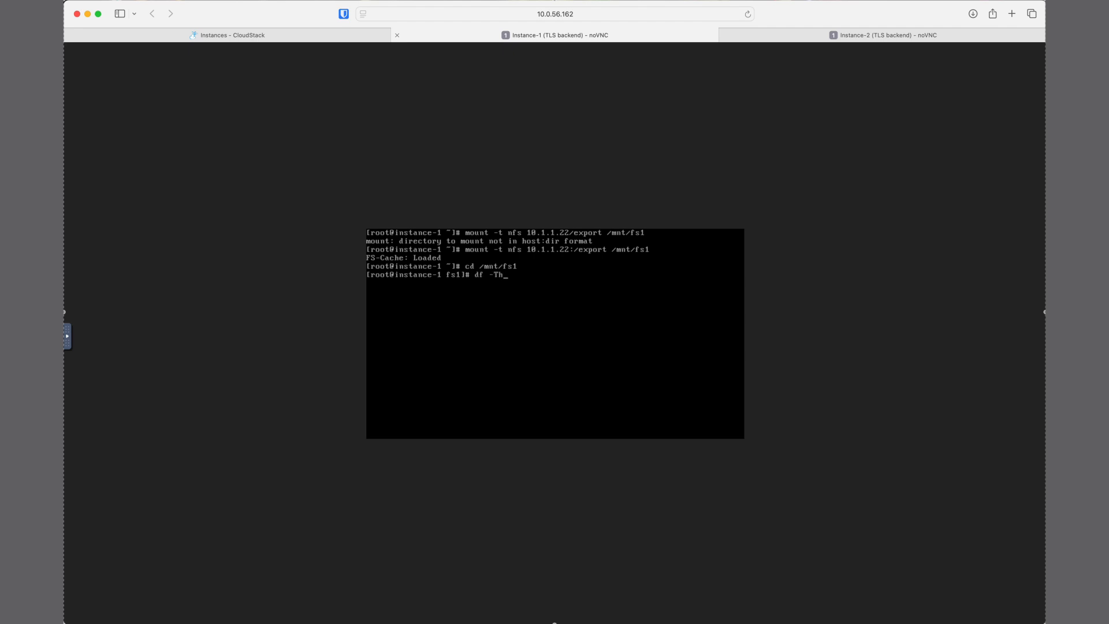
{"action": "type", "text": " ."}
{"action": "key", "text": "Return"}
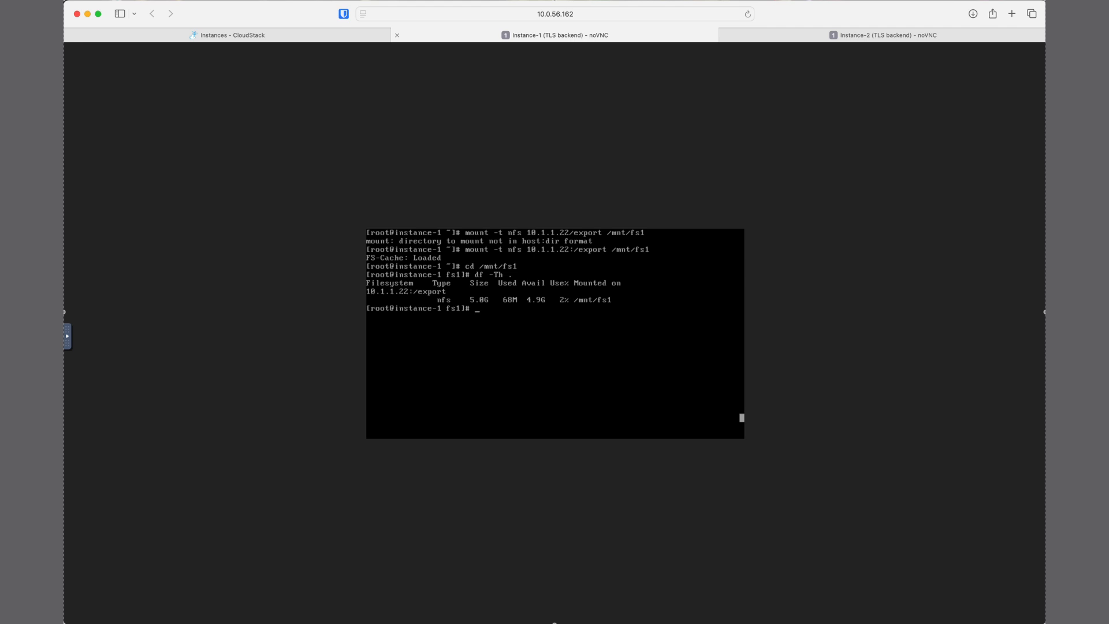
{"action": "type", "text": "touch test"}
{"action": "key", "text": "Return"}
In Instance-2's console, mount the same share with mount -t nfs 10.1.1.22:/export /mnt/fs1, reusing the earlier mount command
{"action": "left_click", "coordinate": [863, 36]}
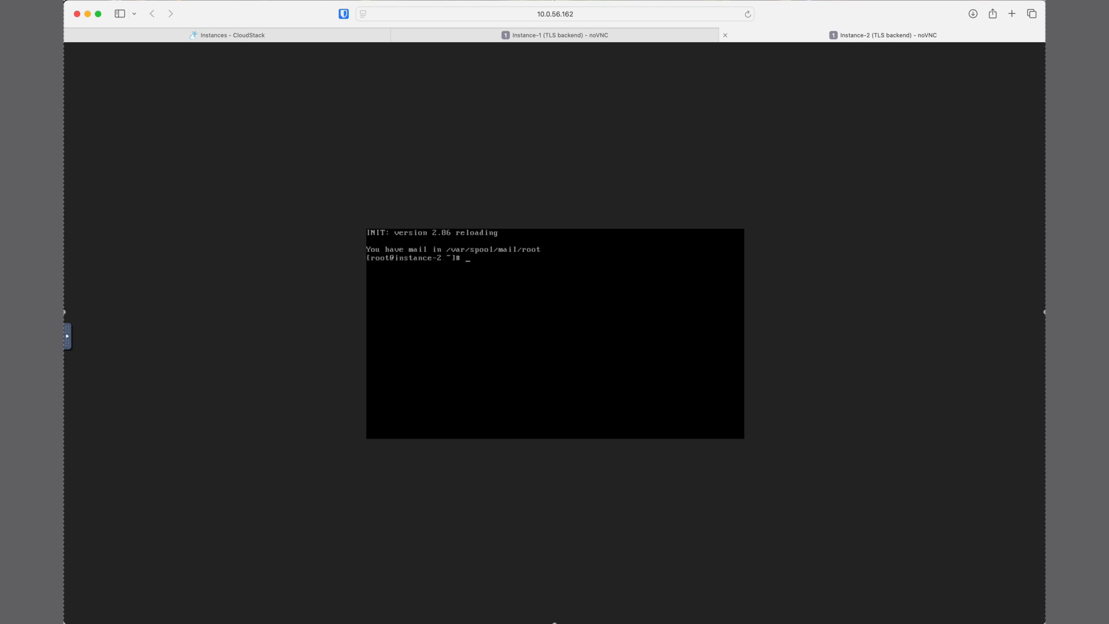
{"action": "key", "text": "ctrl+r"}
{"action": "type", "text": "mount"}
{"action": "key", "text": "Right"}
{"action": "type", "text": "22:/export /mnt/fs1"}
{"action": "key", "text": "Return"}
On Instance-2, change to /mnt/fs1 and list its files with ls
{"action": "type", "text": "c"}
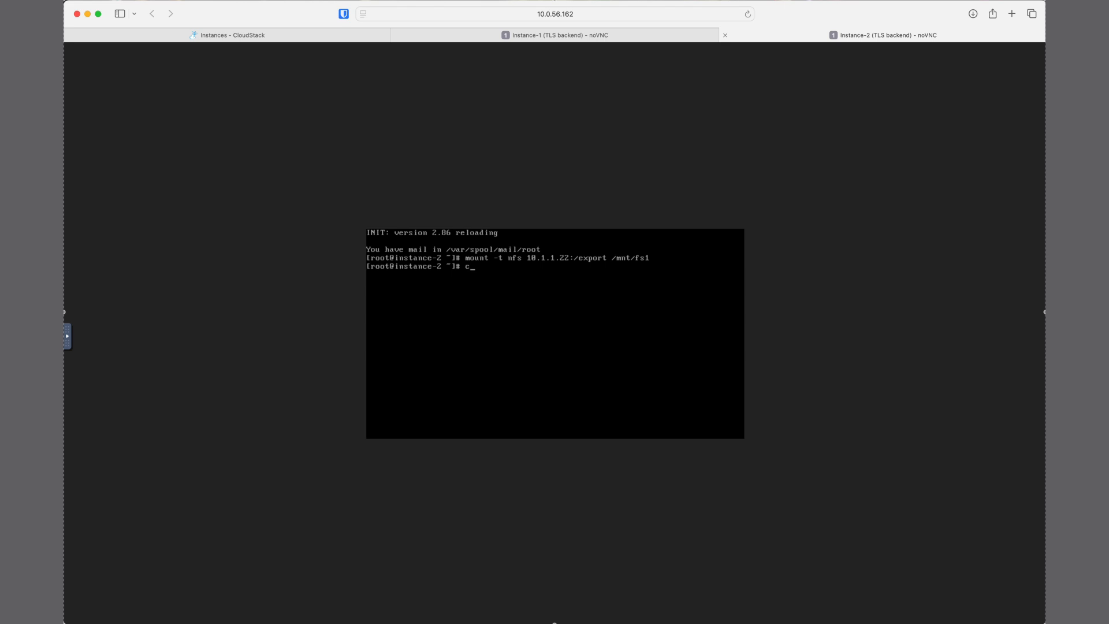
{"action": "type", "text": "d /mnt/fs1"}
{"action": "key", "text": "Return"}
{"action": "type", "text": "s"}
{"action": "key", "text": "Return"}
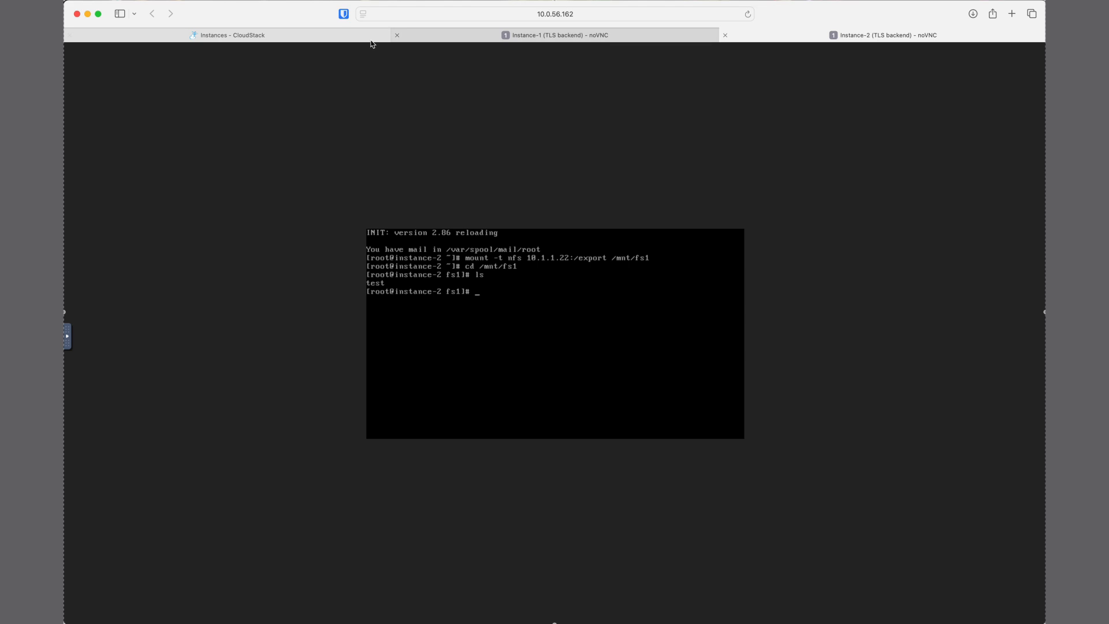
Switch back to the CloudStack page and open the details of the FS1 shared filesystem
{"action": "left_click", "coordinate": [332, 37]}
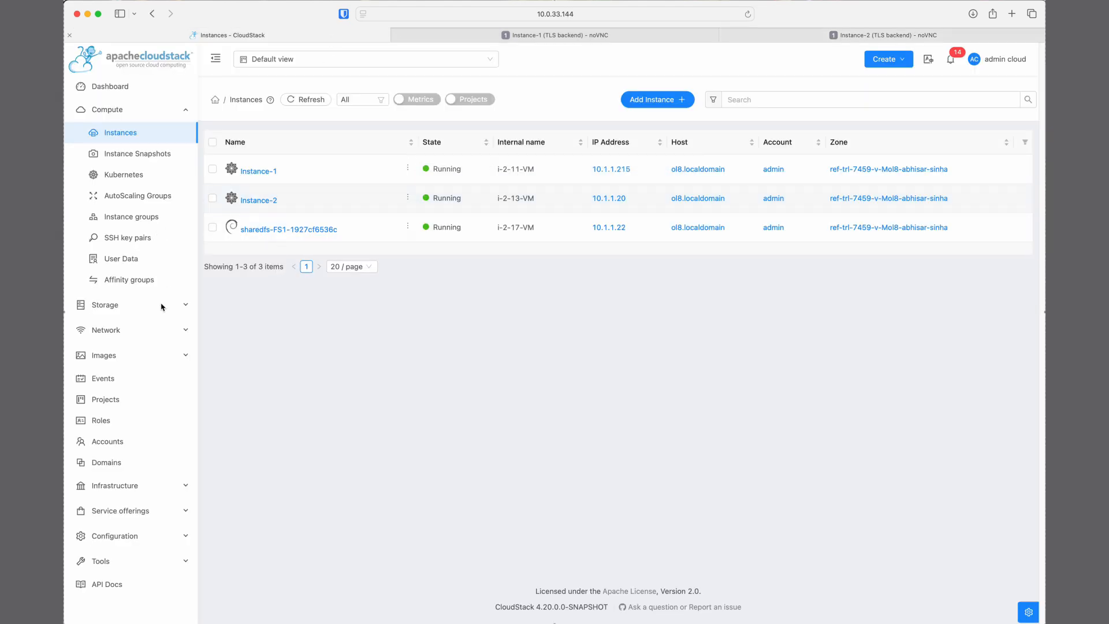
{"action": "left_click", "coordinate": [145, 311]}
{"action": "left_click", "coordinate": [137, 242]}
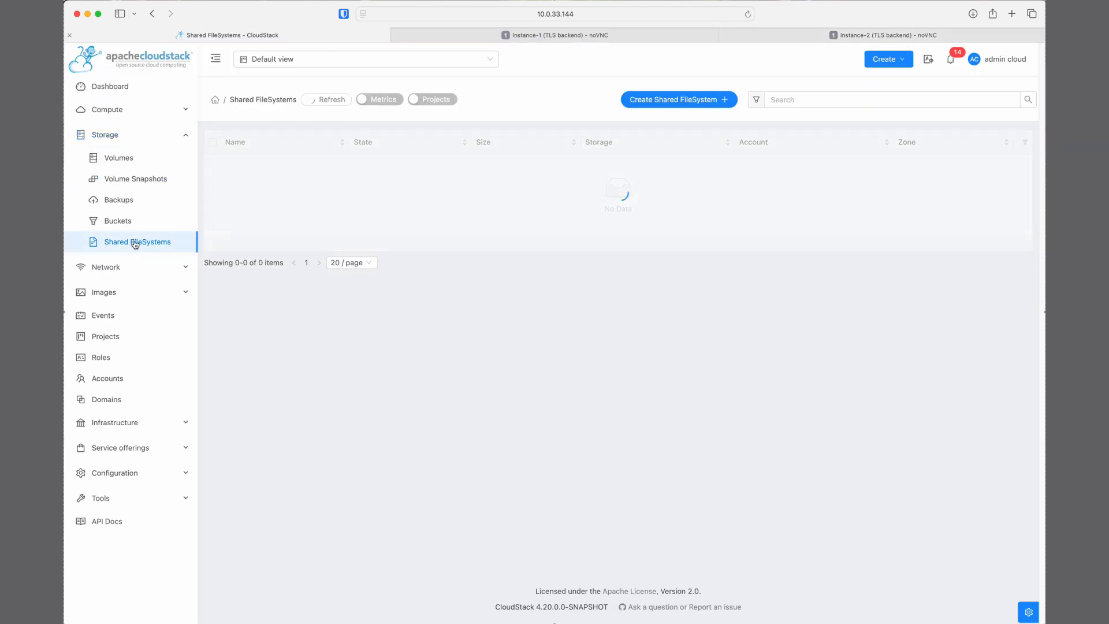
{"action": "left_click", "coordinate": [232, 167]}
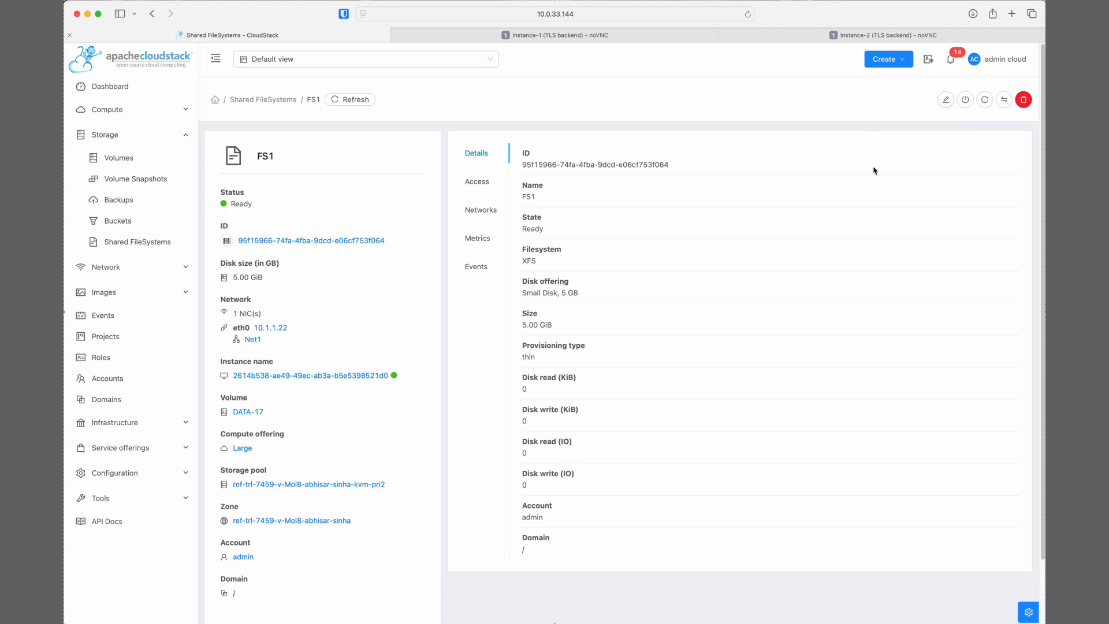
View FS1's Update Shared FileSystem and Restart Shared FileSystem forms, dismissing each without applying anything
{"action": "left_click", "coordinate": [945, 104]}
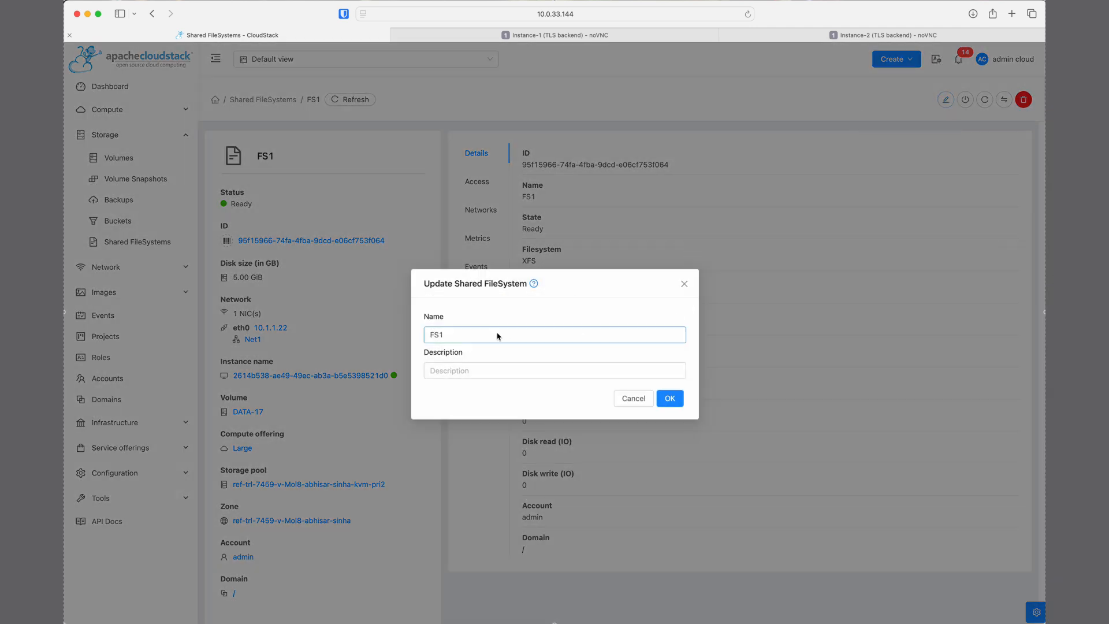
{"action": "left_click", "coordinate": [683, 284]}
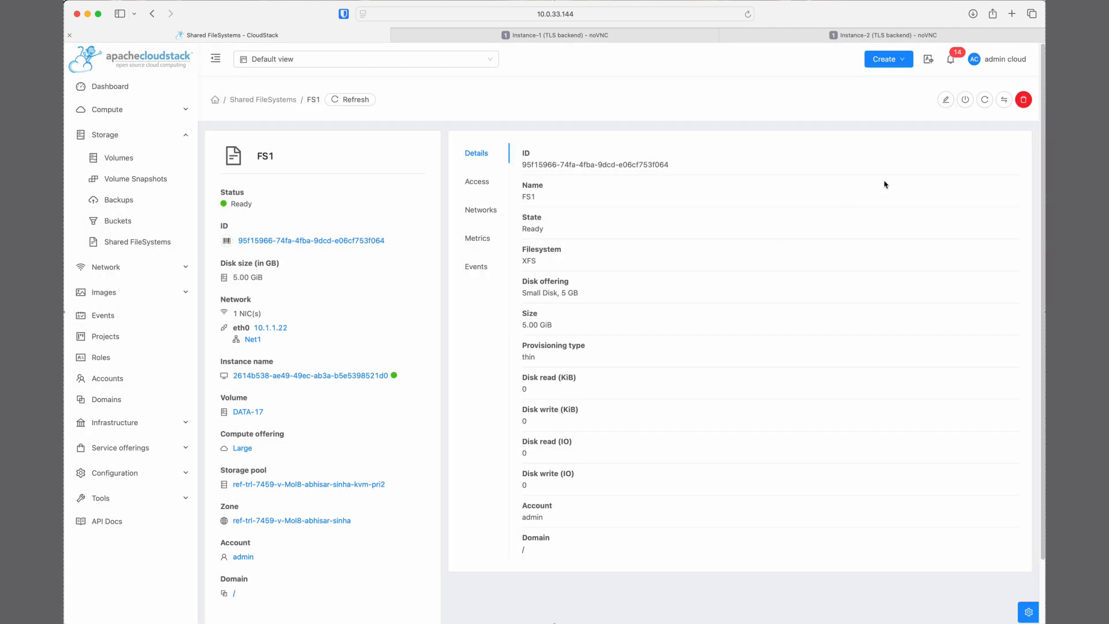
{"action": "left_click", "coordinate": [984, 100]}
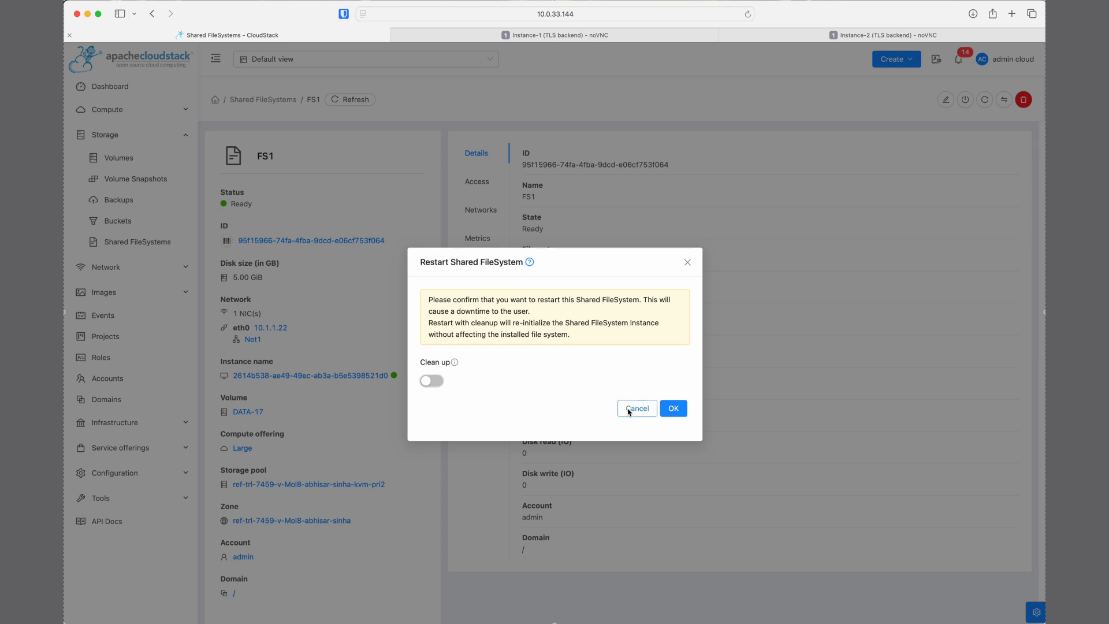
{"action": "left_click", "coordinate": [672, 408]}
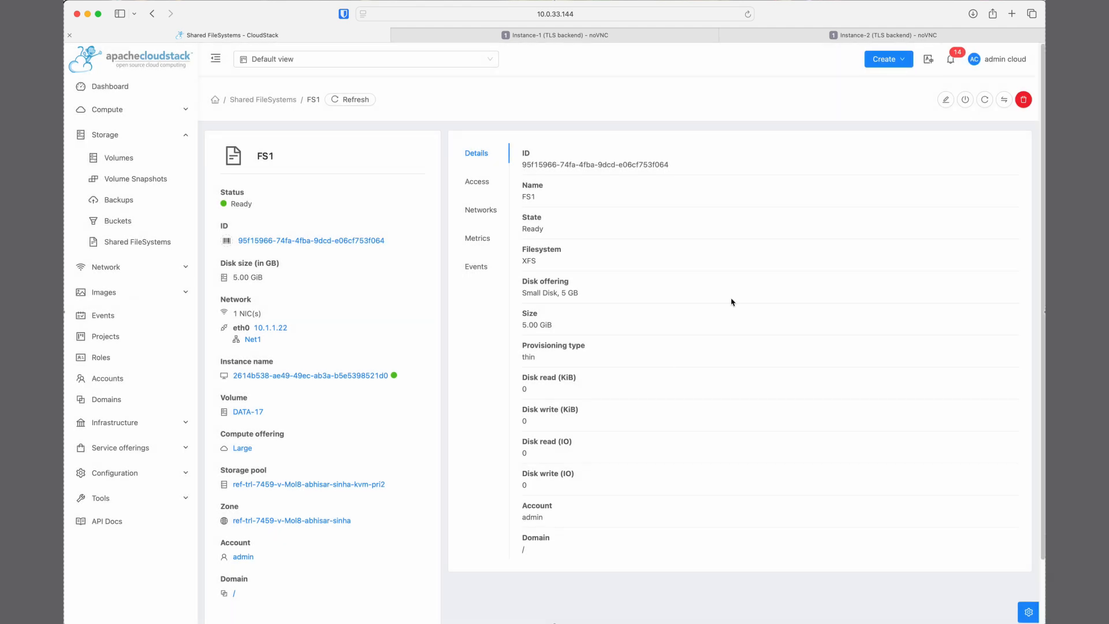
Change FS1's disk offering to Custom Disk with a size of 10 GiB
{"action": "left_click", "coordinate": [1004, 99]}
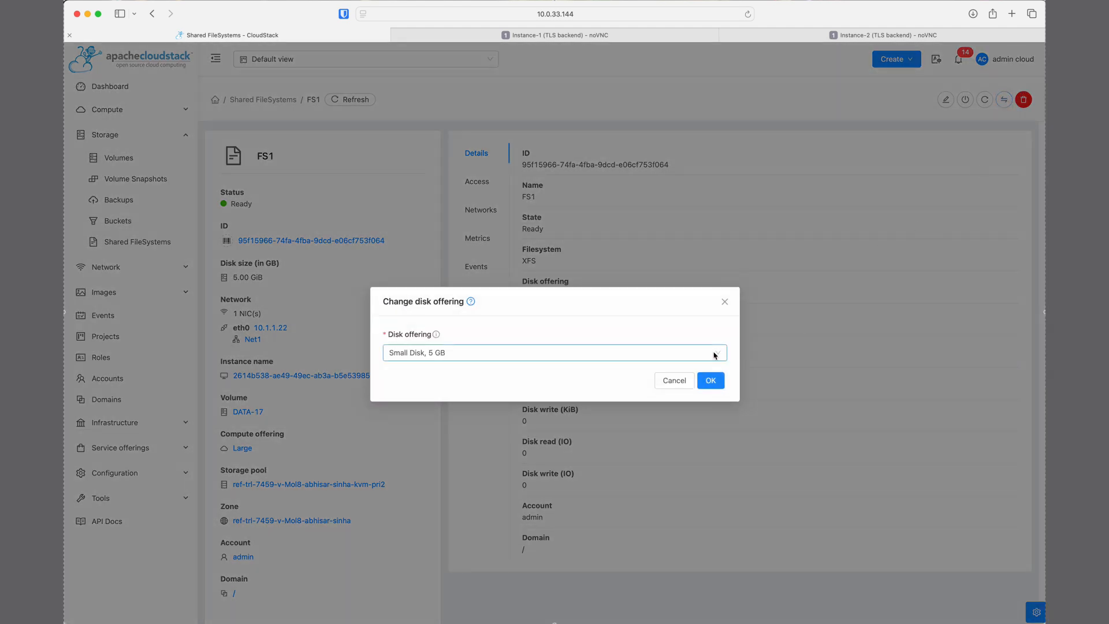
{"action": "left_click", "coordinate": [714, 354]}
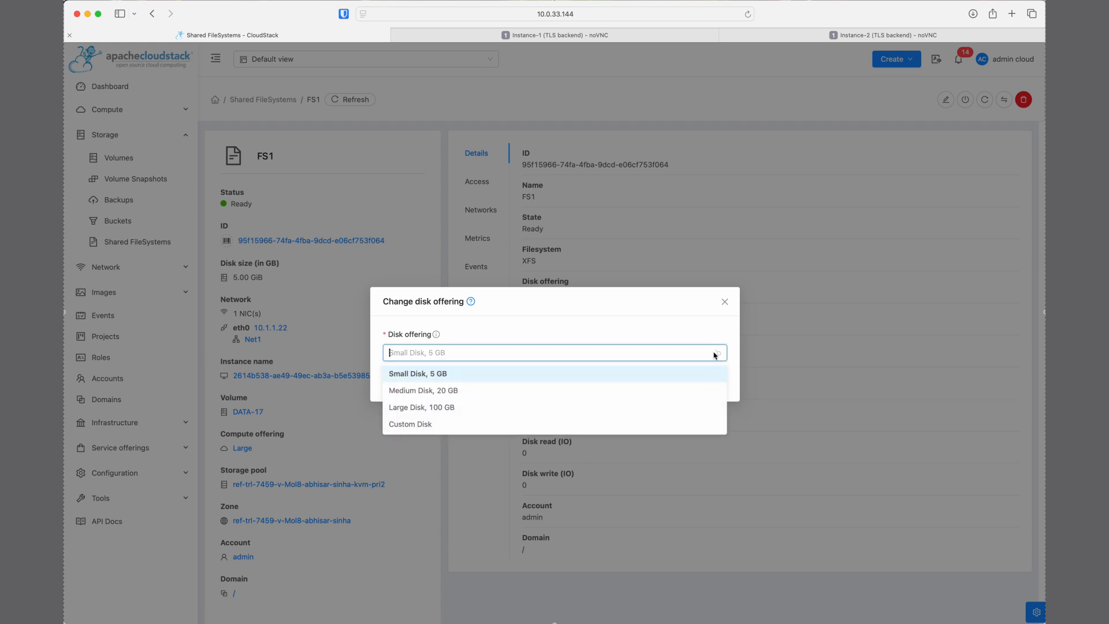
{"action": "left_click", "coordinate": [536, 422]}
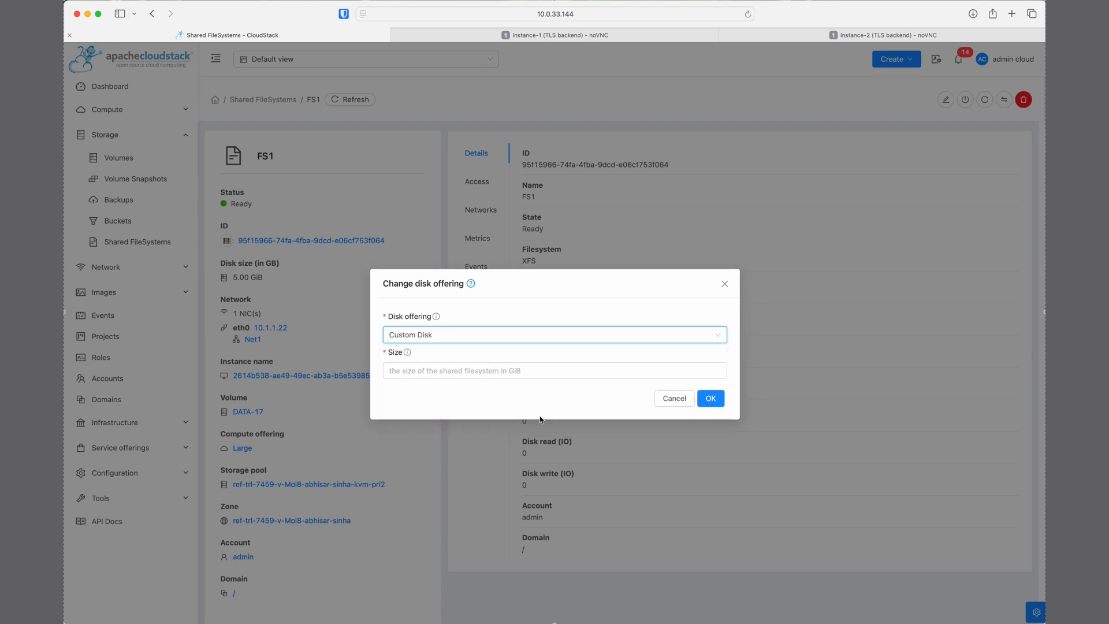
{"action": "left_click", "coordinate": [540, 371]}
{"action": "type", "text": "10"}
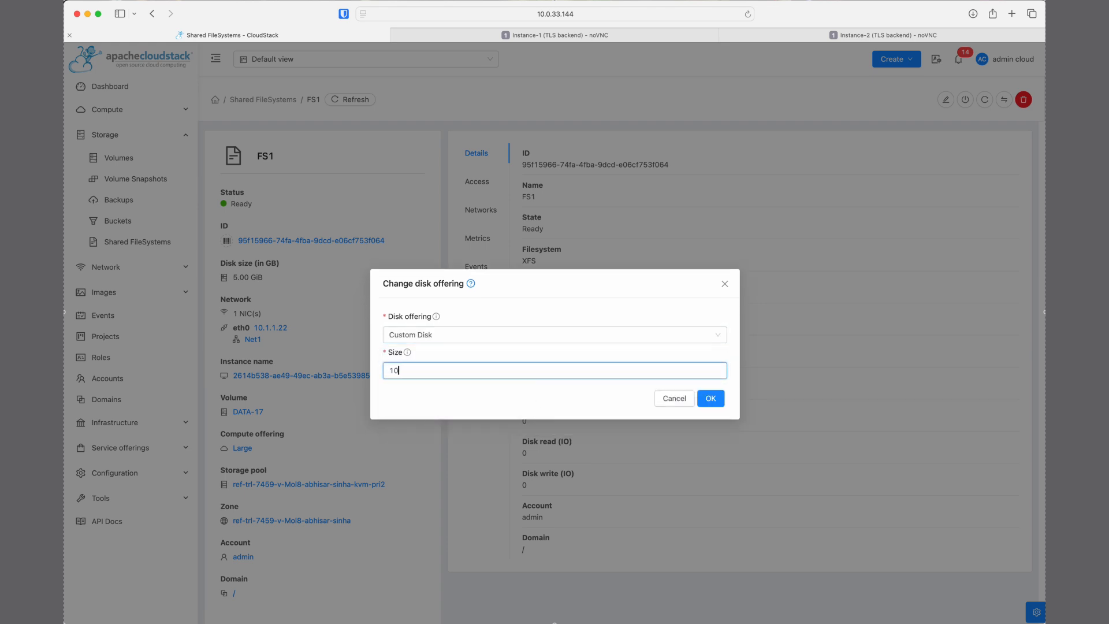
{"action": "left_click", "coordinate": [709, 399]}
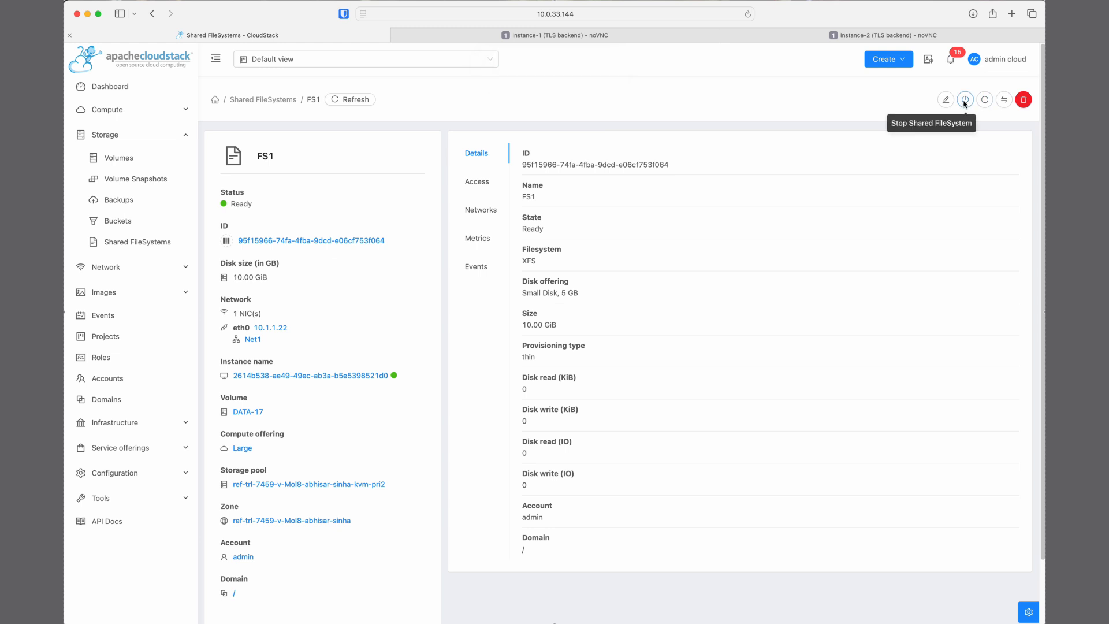
Stop the FS1 shared filesystem without force, and check its Change service offering form for available compute offerings, cancelling the form
{"action": "left_click", "coordinate": [964, 102]}
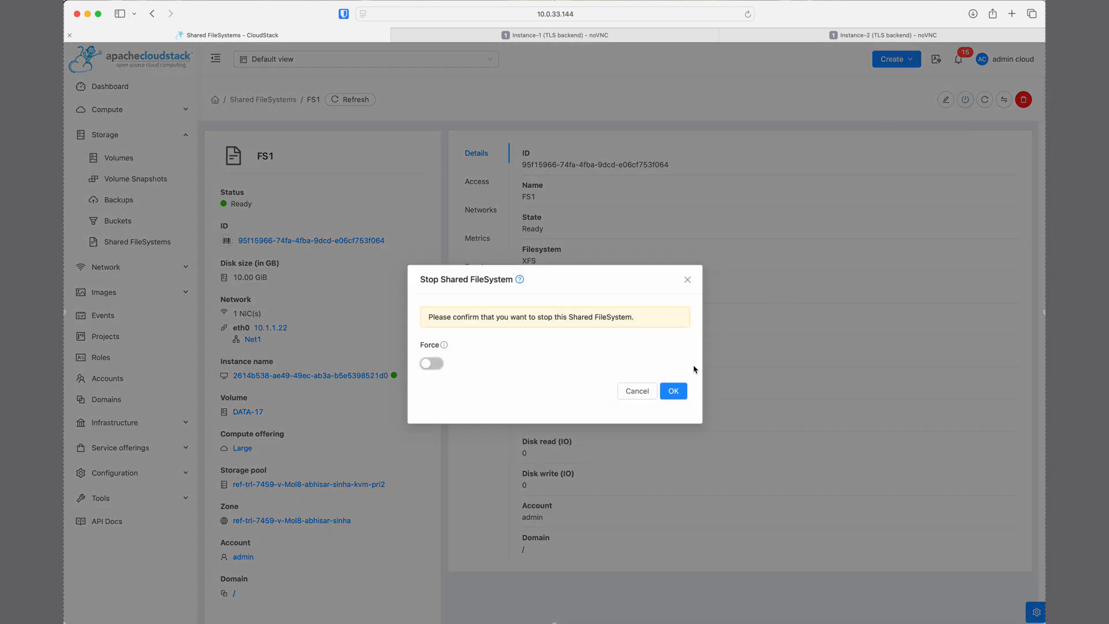
{"action": "left_click", "coordinate": [673, 392]}
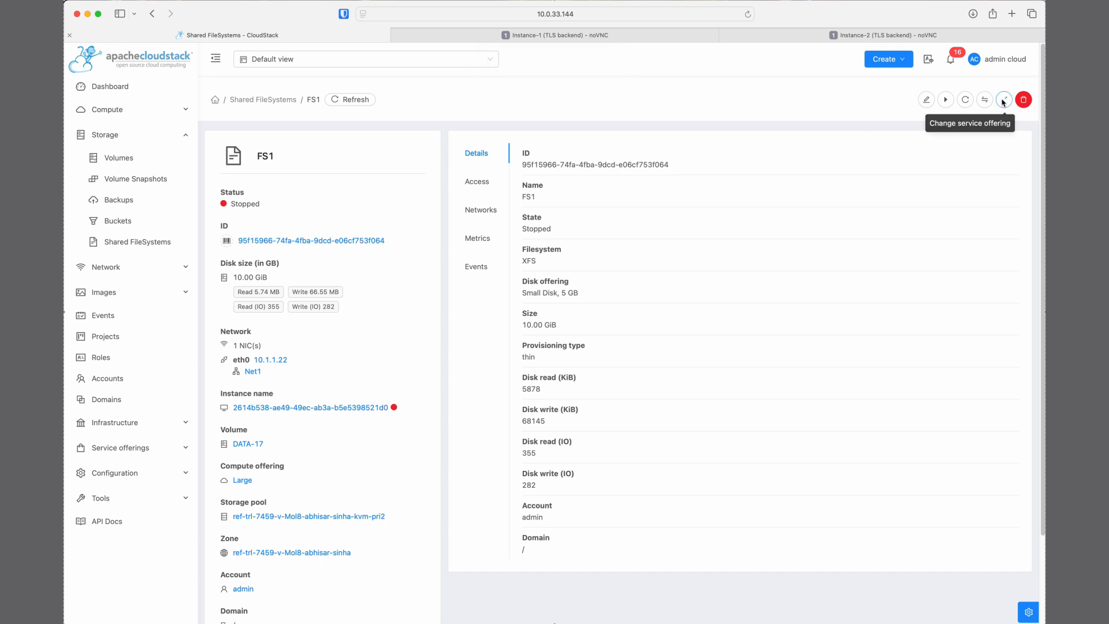
{"action": "left_click", "coordinate": [1002, 102]}
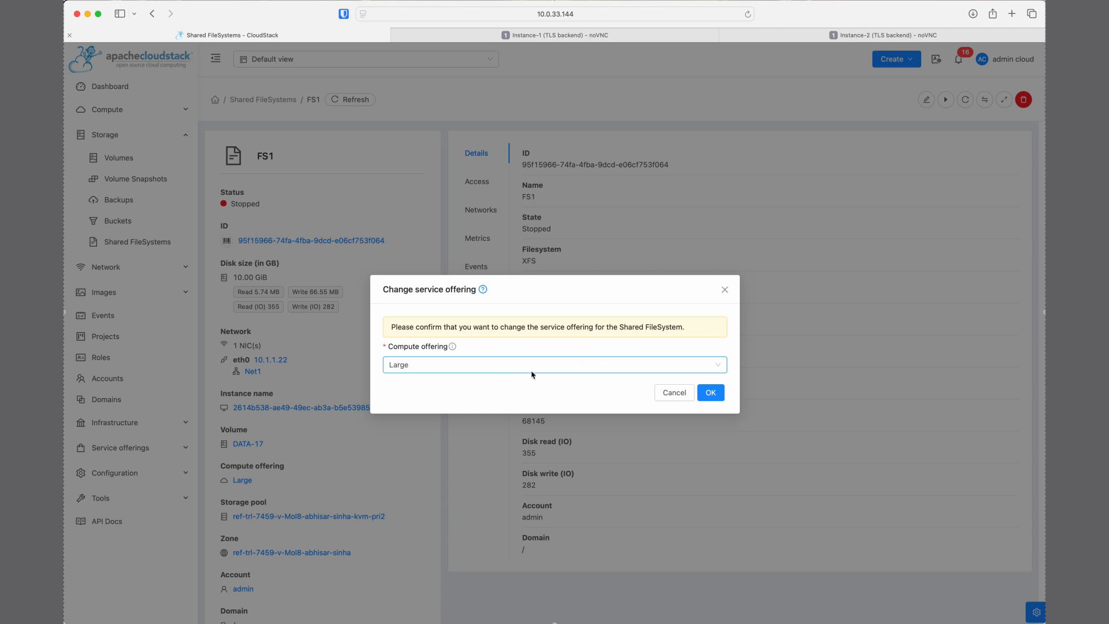
{"action": "left_click", "coordinate": [551, 364]}
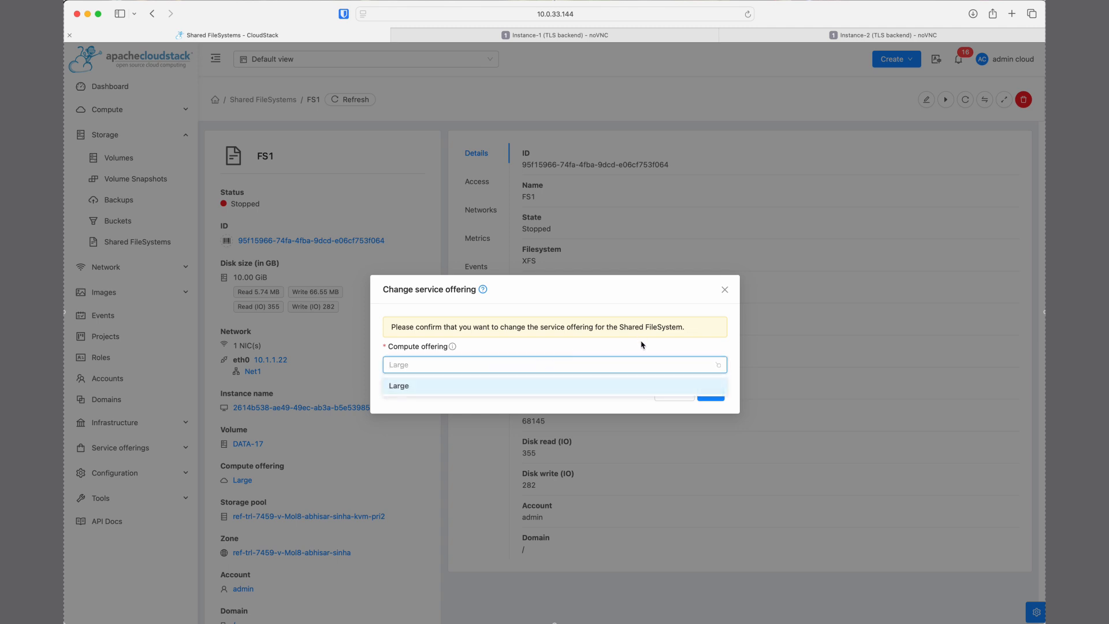
{"action": "left_click", "coordinate": [586, 346]}
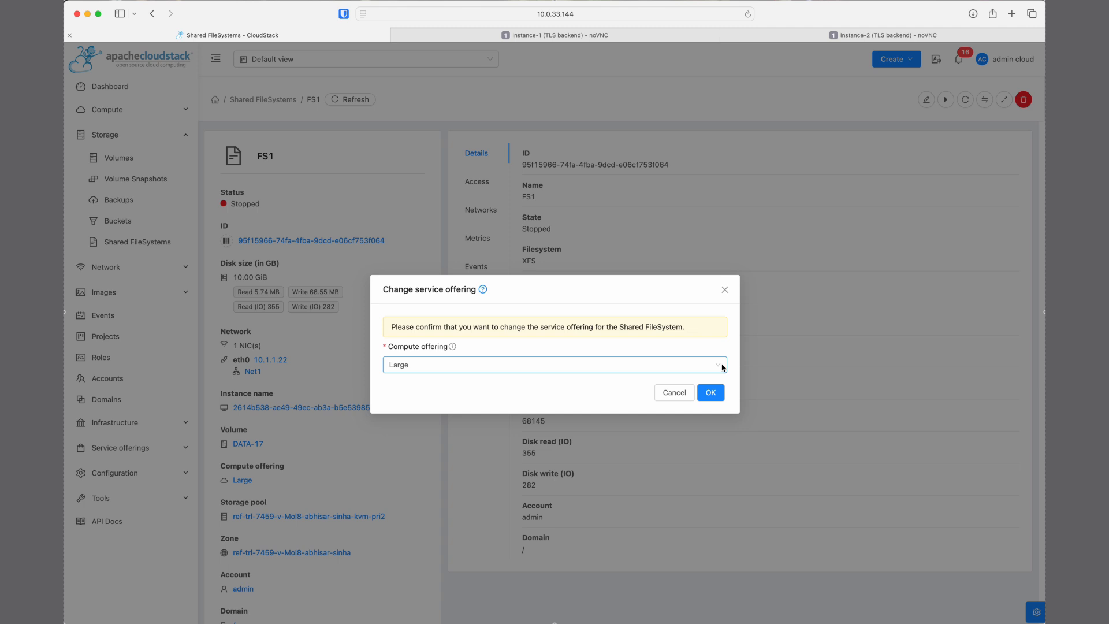
{"action": "left_click", "coordinate": [674, 392]}
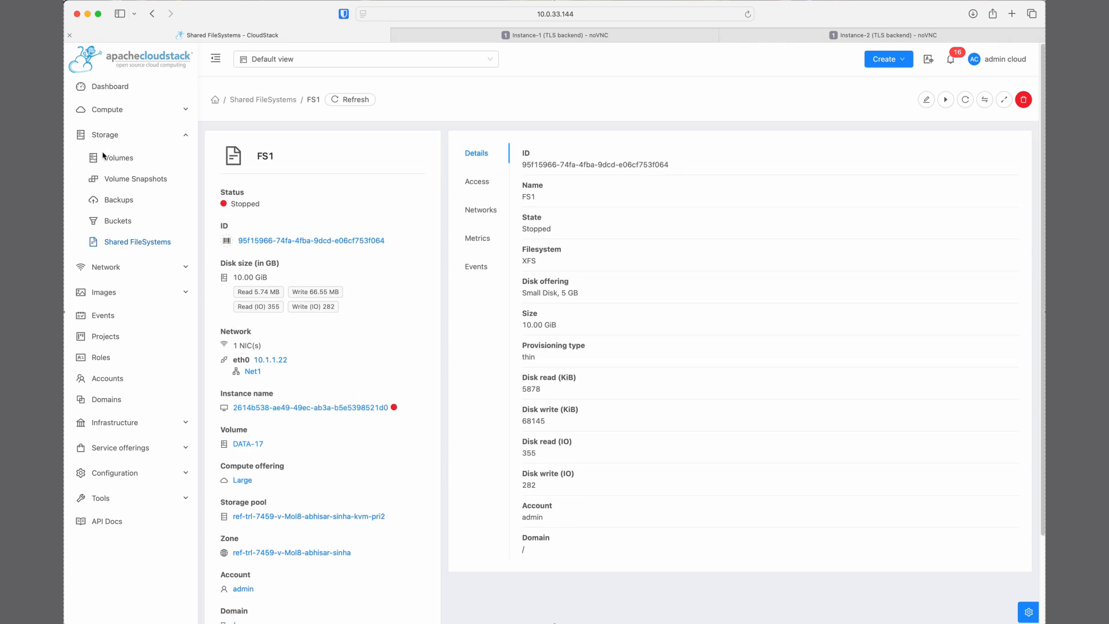
Find the shared filesystem's instance sharedfs-FS1-1927cf6536c in the Compute instances list and open its details
{"action": "left_click", "coordinate": [136, 110]}
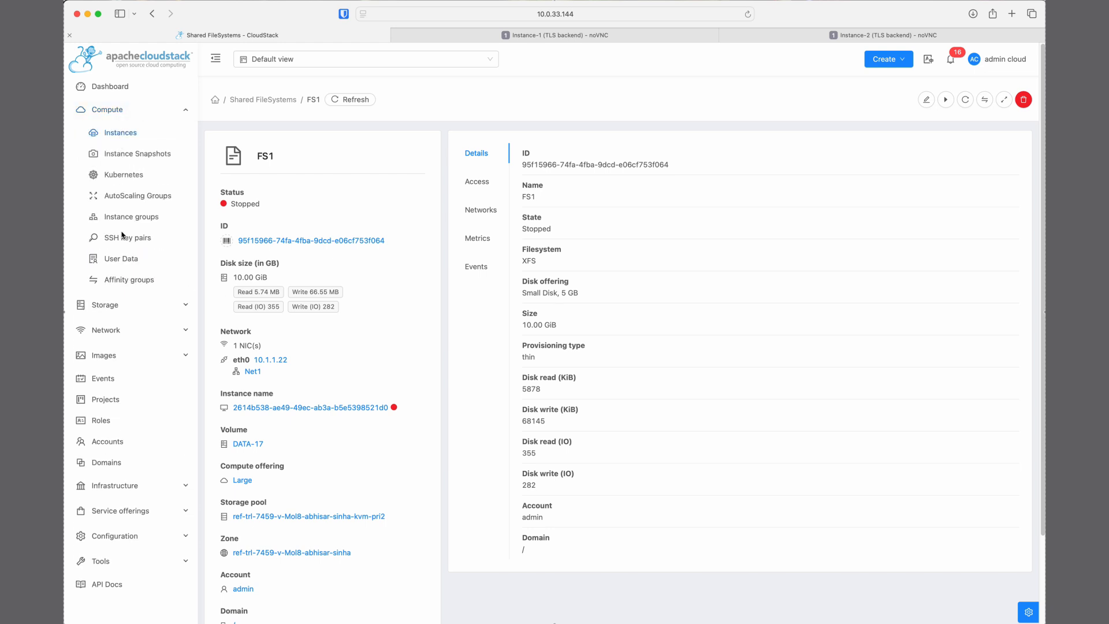
{"action": "left_click", "coordinate": [123, 305]}
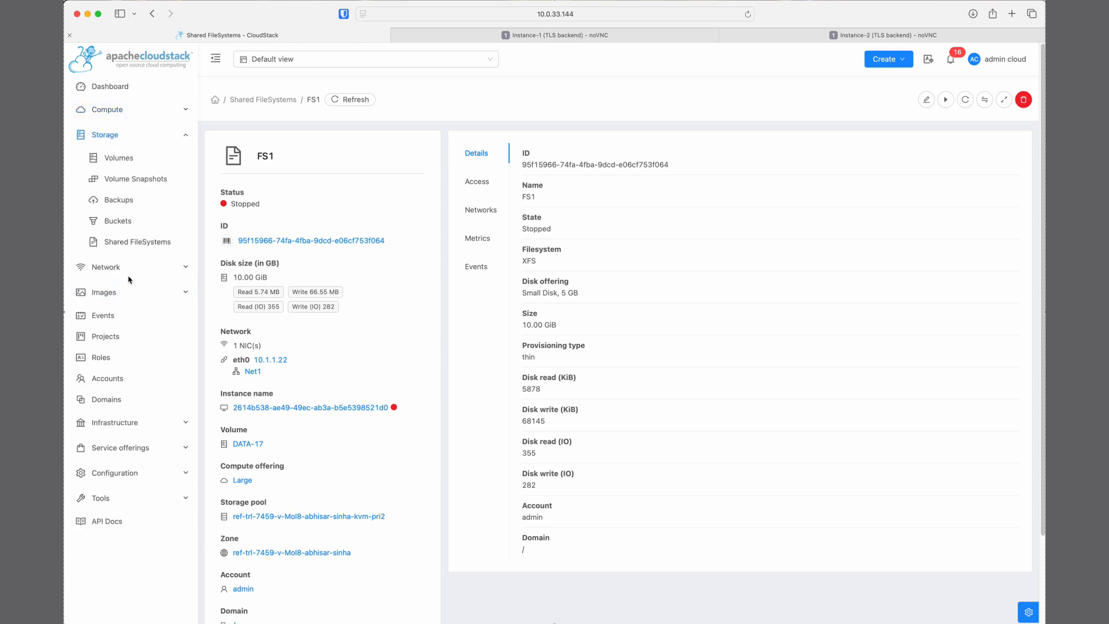
{"action": "left_click", "coordinate": [156, 117]}
{"action": "left_click", "coordinate": [128, 135]}
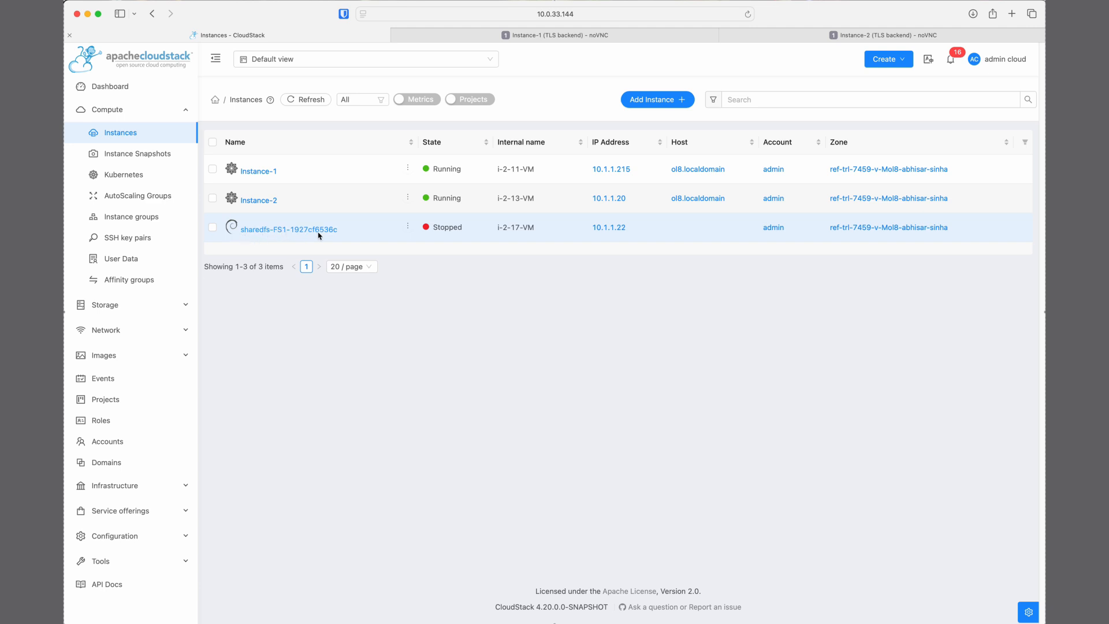
{"action": "left_click", "coordinate": [267, 230]}
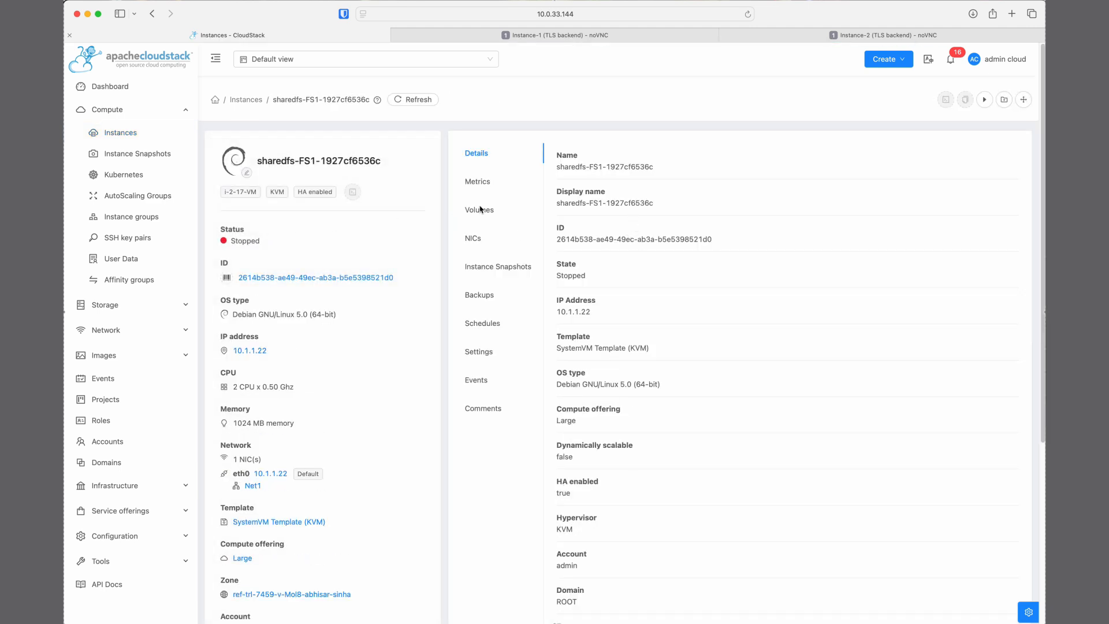
Assign the sharedfs-FS1-1927cf6536c instance to the Dummy Backup Provider backup offering and start a backup of it
{"action": "left_click", "coordinate": [1004, 100]}
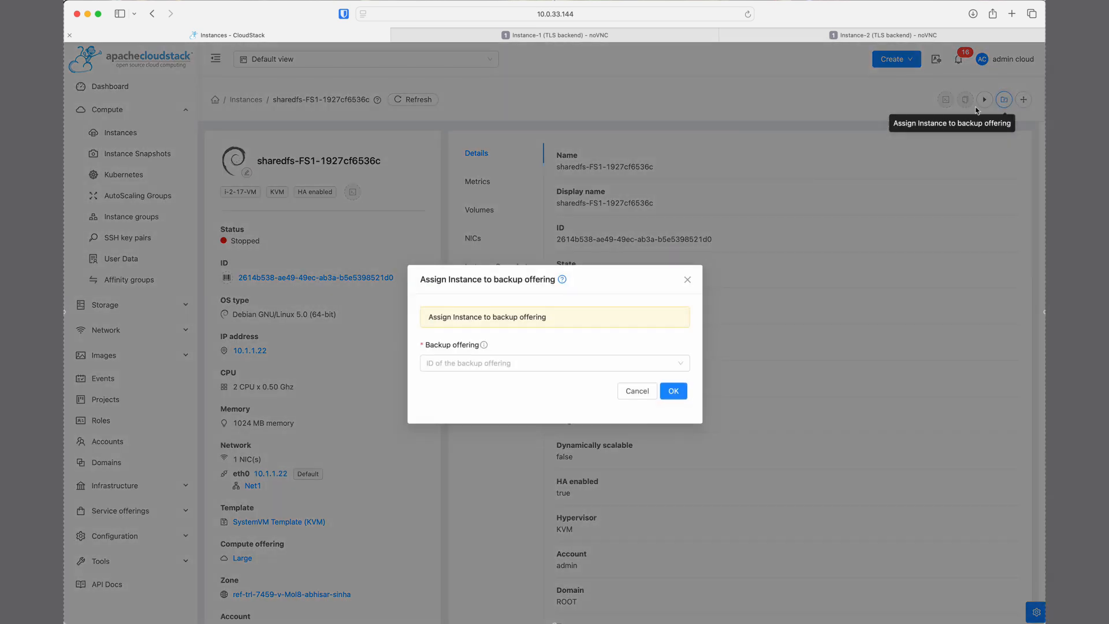
{"action": "left_click", "coordinate": [628, 366]}
{"action": "left_click", "coordinate": [538, 403]}
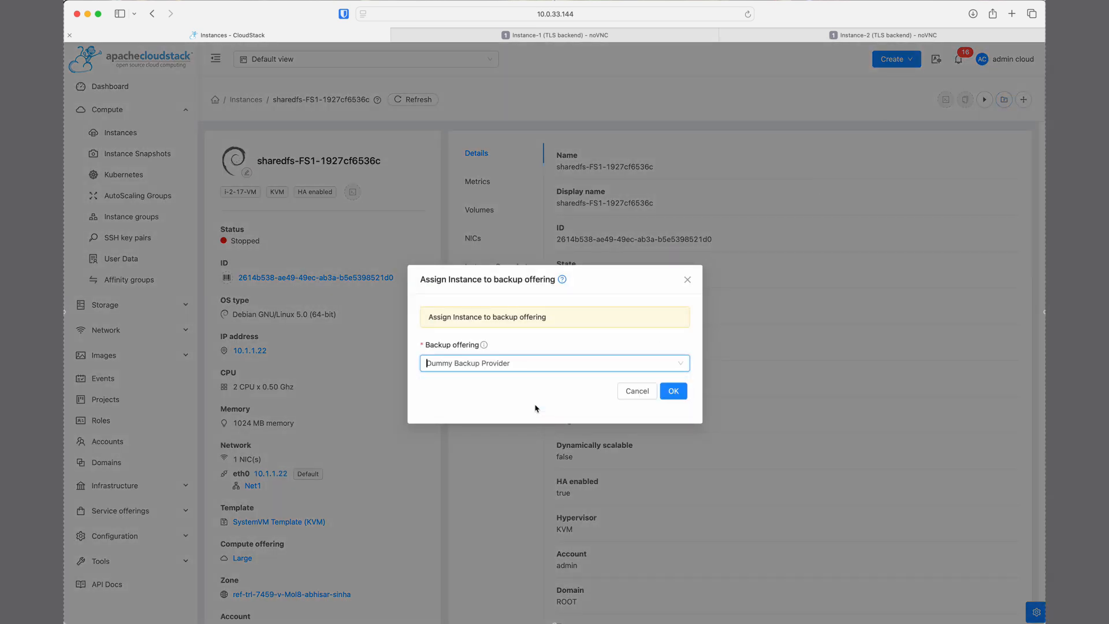
{"action": "left_click", "coordinate": [673, 391]}
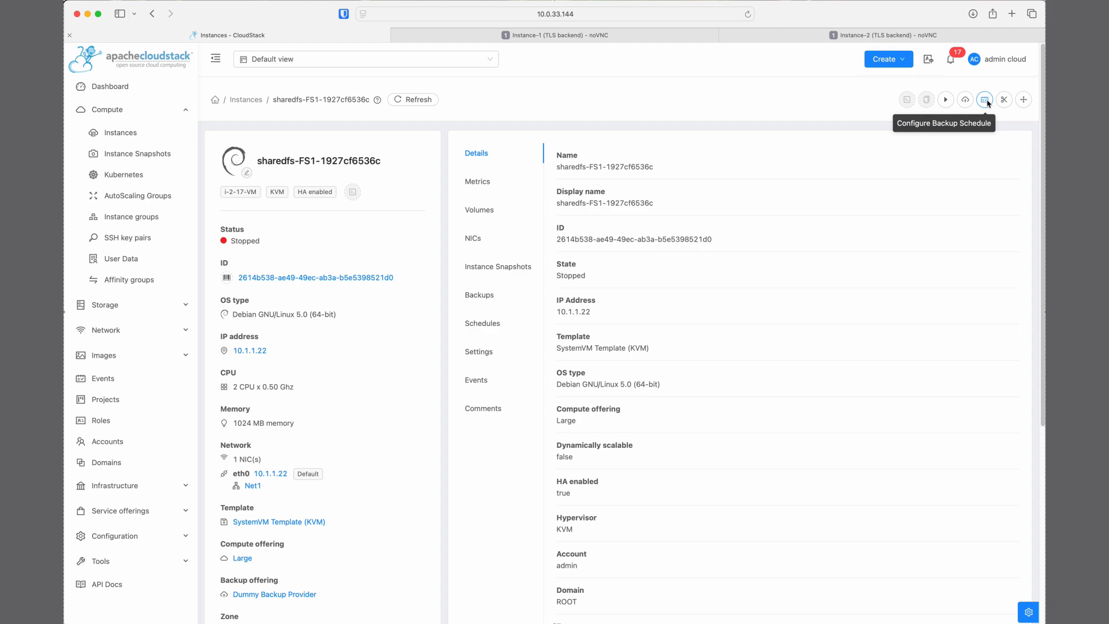
{"action": "left_click", "coordinate": [964, 99]}
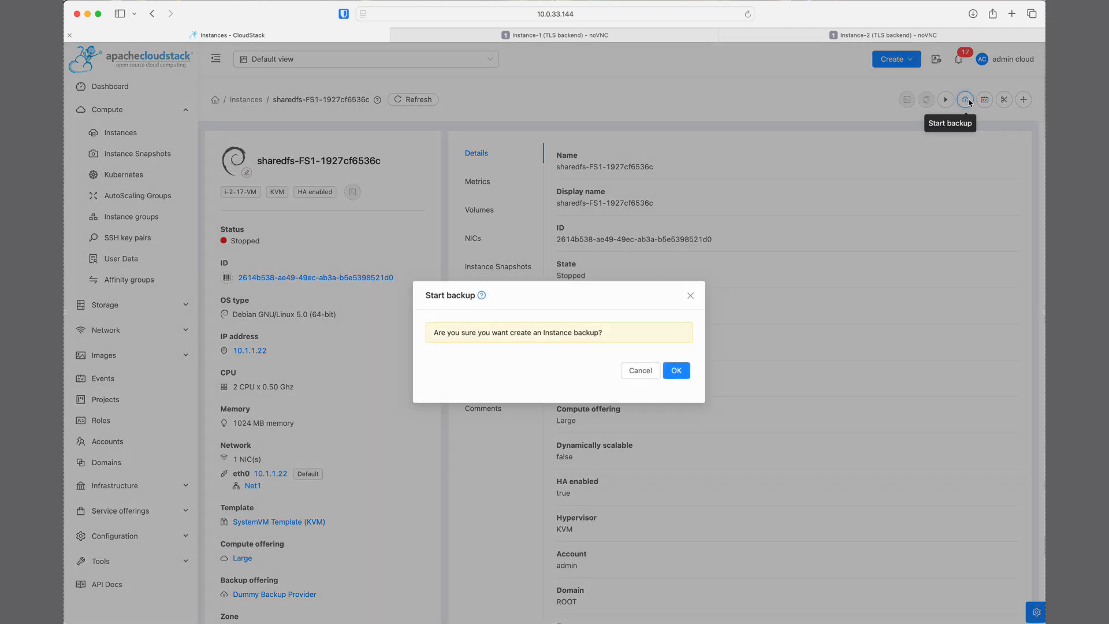
{"action": "left_click", "coordinate": [675, 369]}
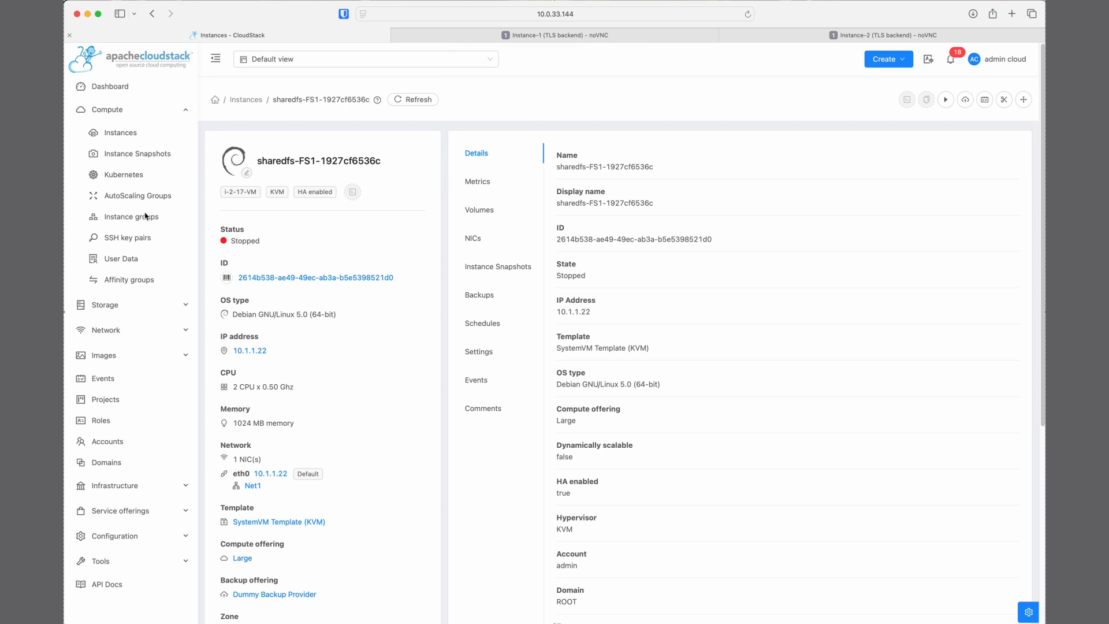
Open the details of the sharedfs-FS1-1927cf6536c backup in the storage backups list
{"action": "left_click", "coordinate": [129, 304]}
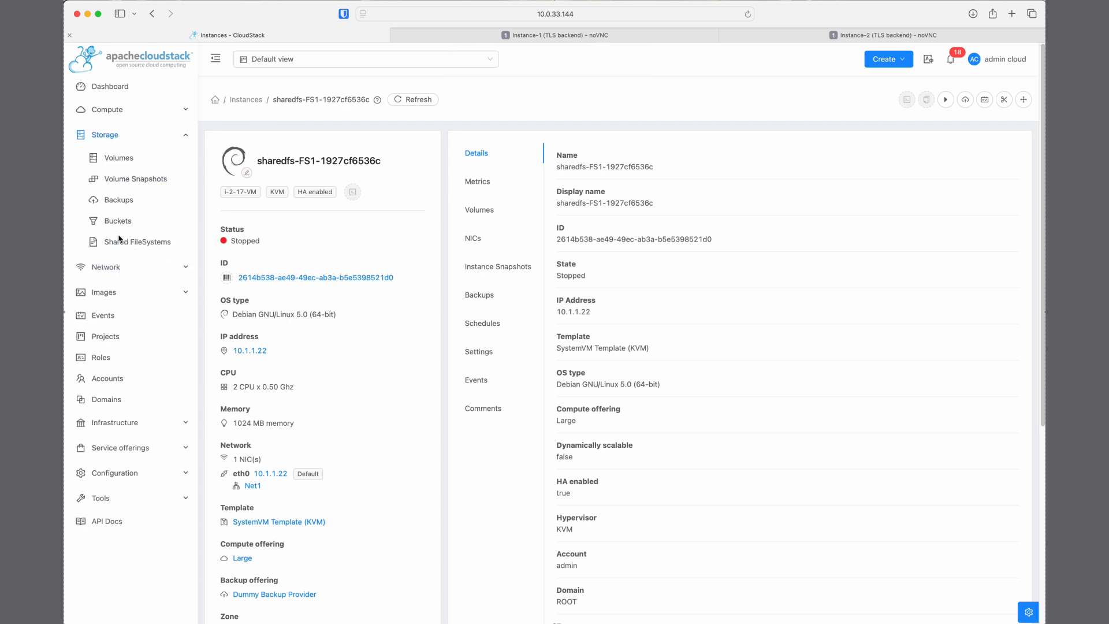
{"action": "left_click", "coordinate": [119, 199]}
{"action": "left_click", "coordinate": [310, 171]}
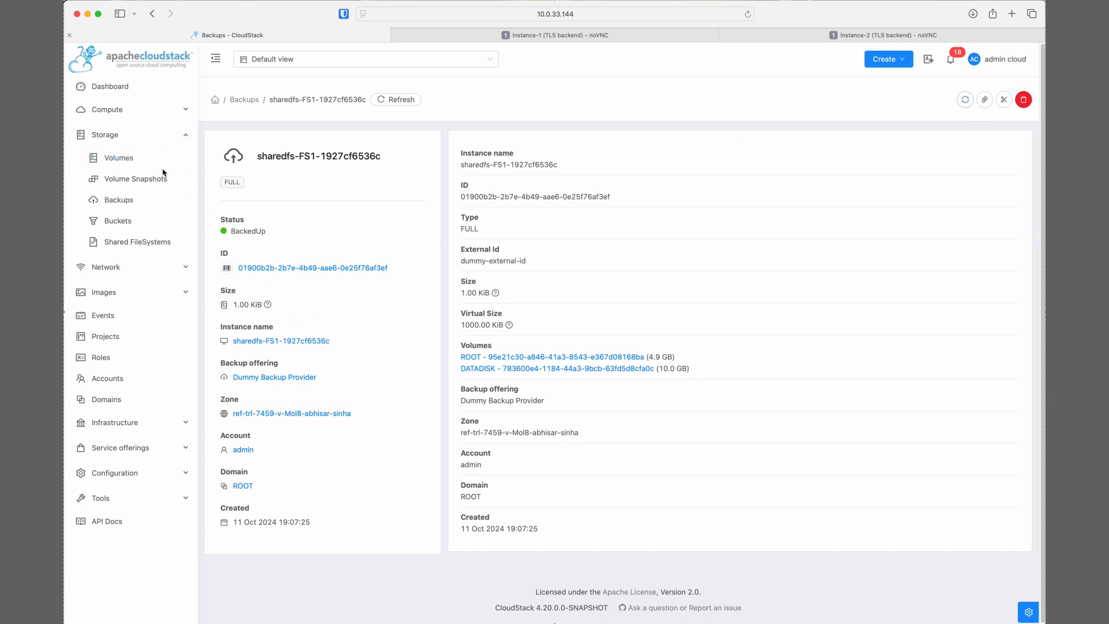
Return to the instances list and reopen the details of sharedfs-FS1-1927cf6536c
{"action": "left_click", "coordinate": [137, 109]}
{"action": "left_click", "coordinate": [134, 137]}
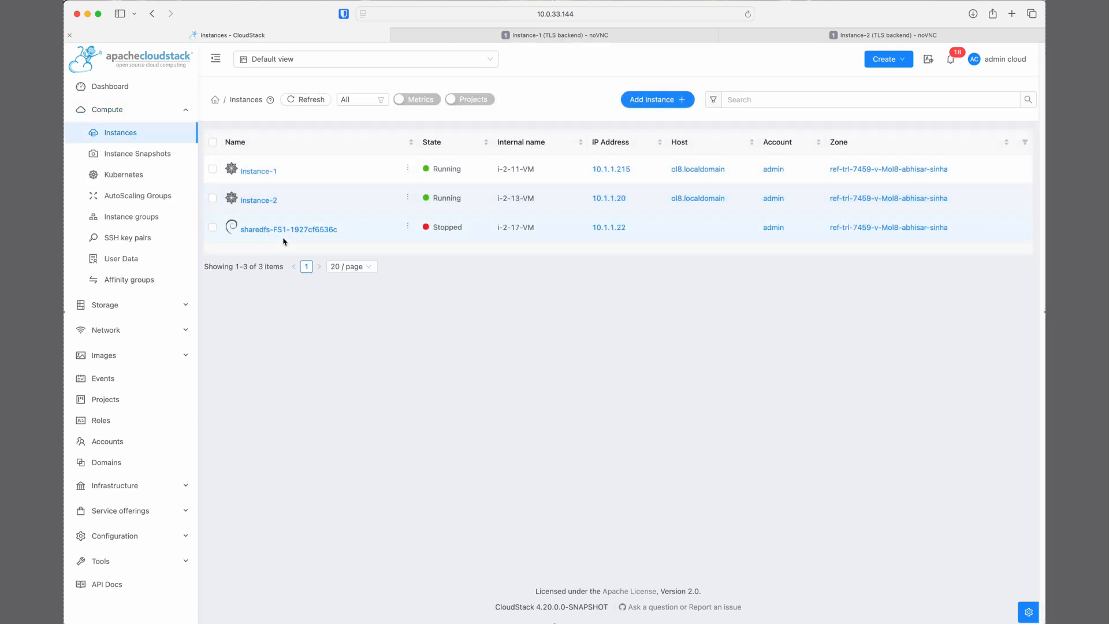
{"action": "left_click", "coordinate": [283, 229]}
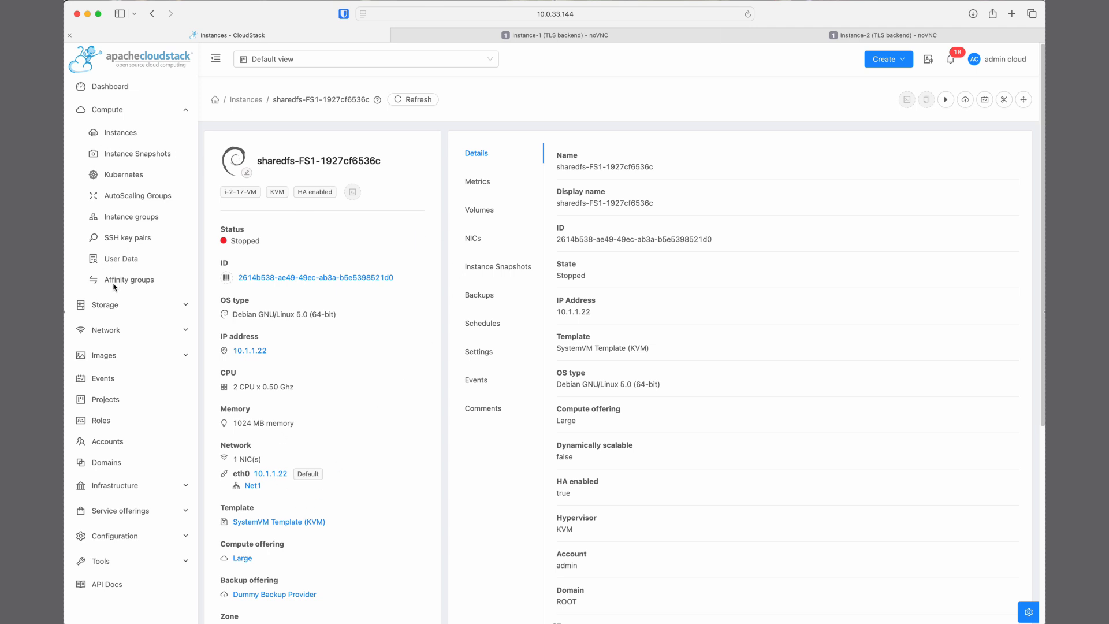
Open FS1 from the shared filesystems list, follow it to its DATA-17 volume, and review the volume's details
{"action": "left_click", "coordinate": [124, 306]}
{"action": "left_click", "coordinate": [125, 242]}
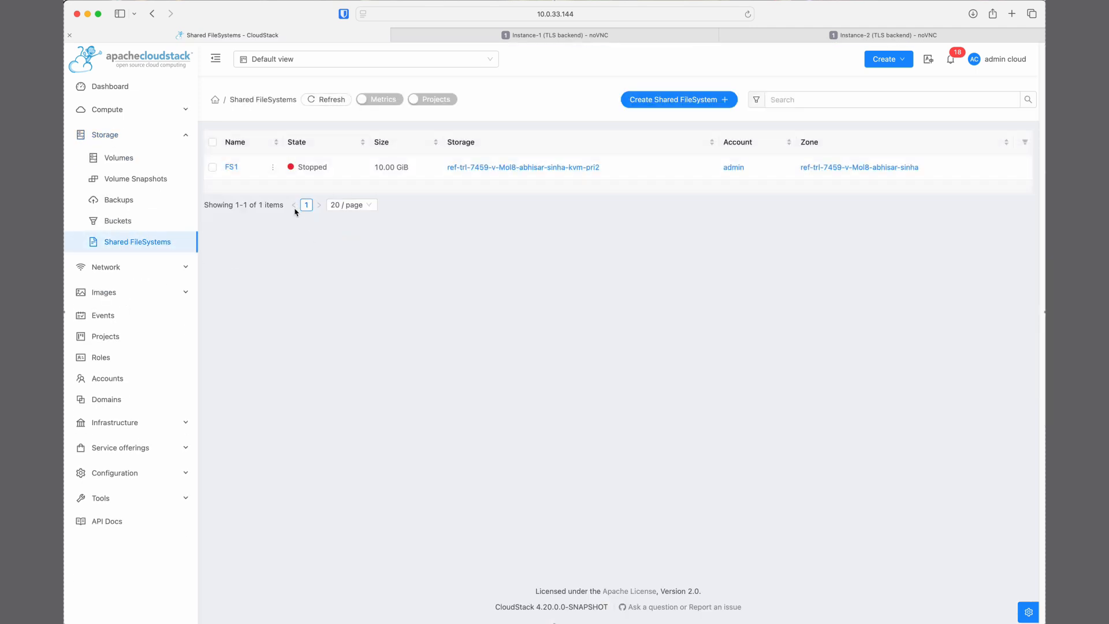
{"action": "left_click", "coordinate": [231, 167]}
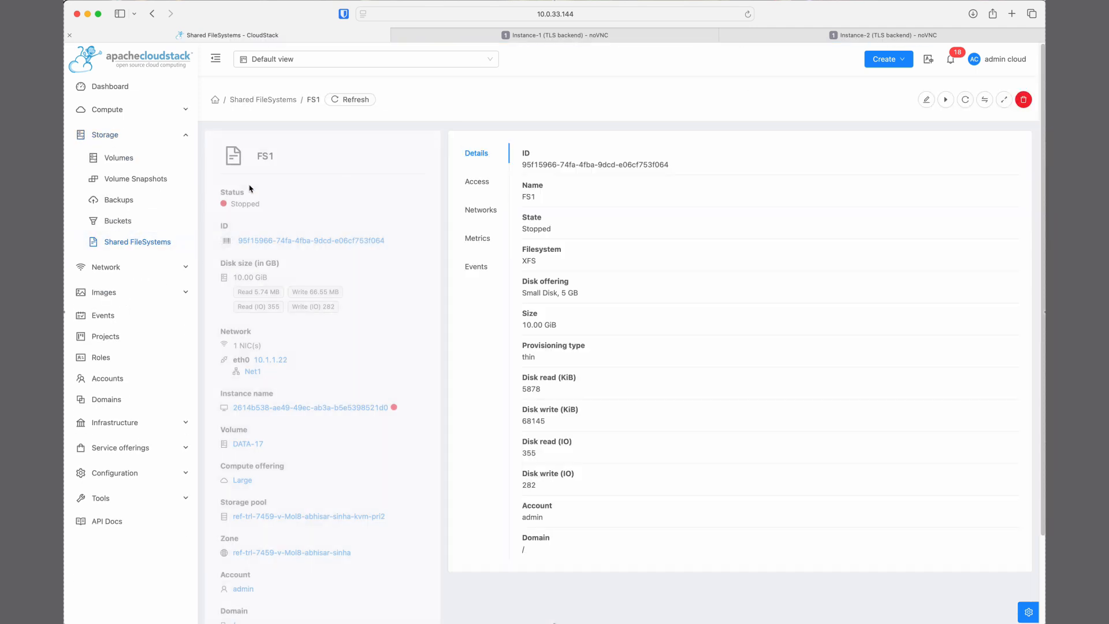
{"action": "left_click", "coordinate": [244, 444]}
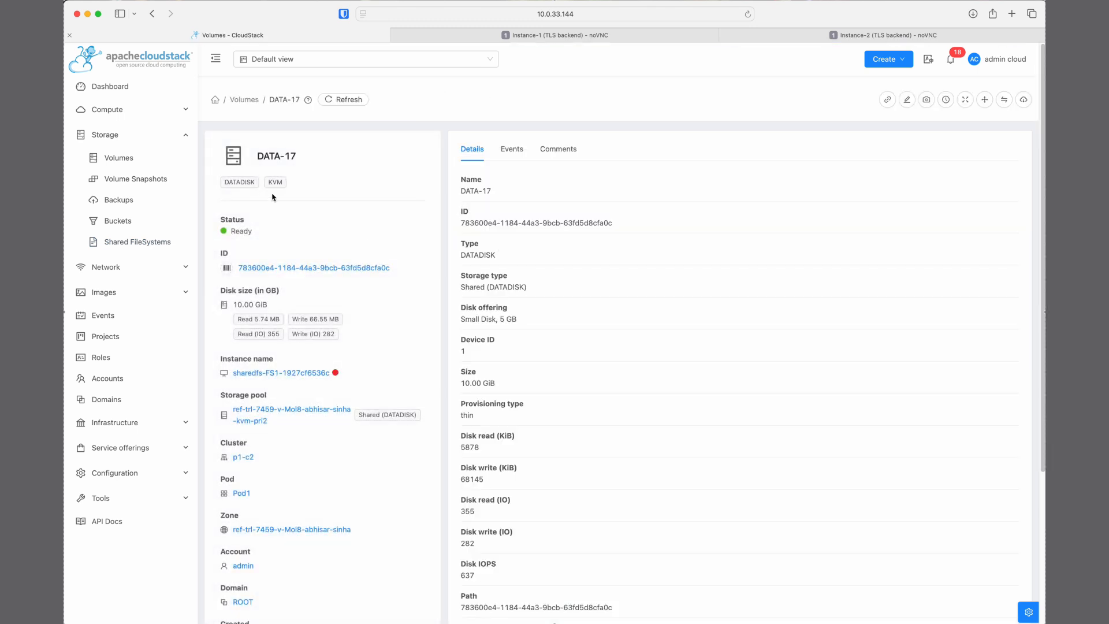
{"action": "scroll", "coordinate": [584, 207], "scroll_direction": "down", "scroll_amount": 4}
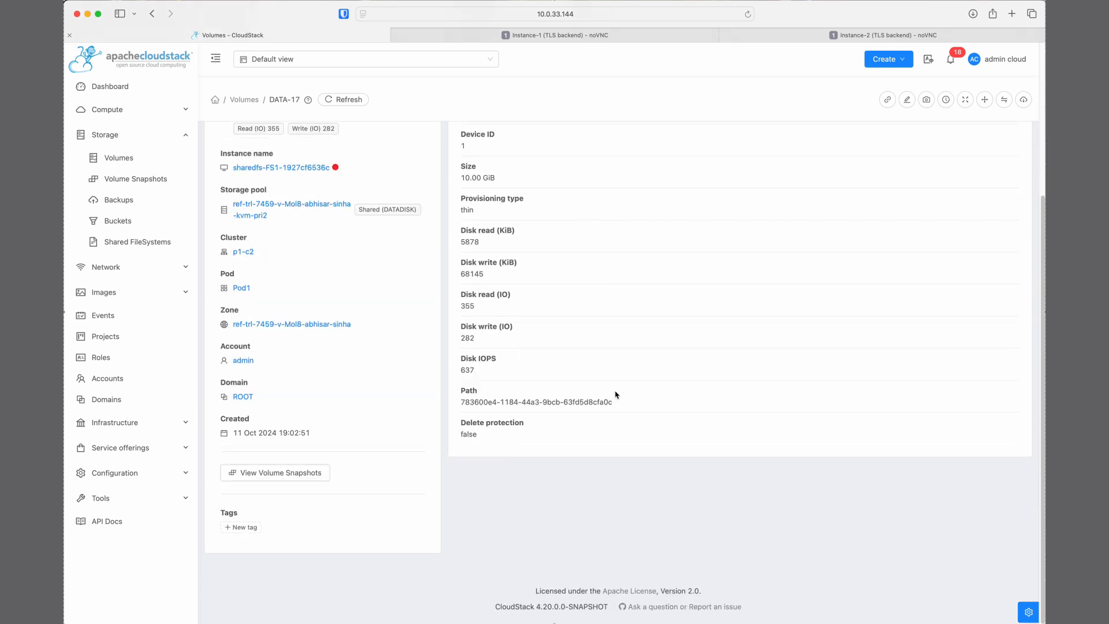
{"action": "scroll", "coordinate": [615, 395], "scroll_direction": "up", "scroll_amount": 4}
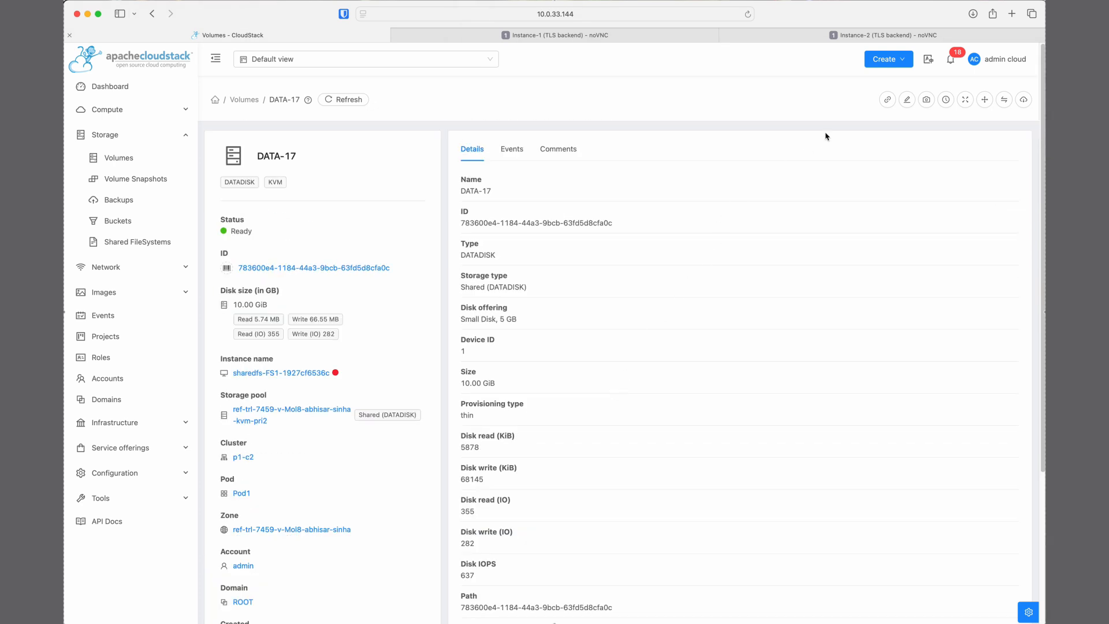
View the Take Snapshot form for the DATA-17 volume, dismiss it unapplied, and return to the shared filesystems list
{"action": "left_click", "coordinate": [927, 100]}
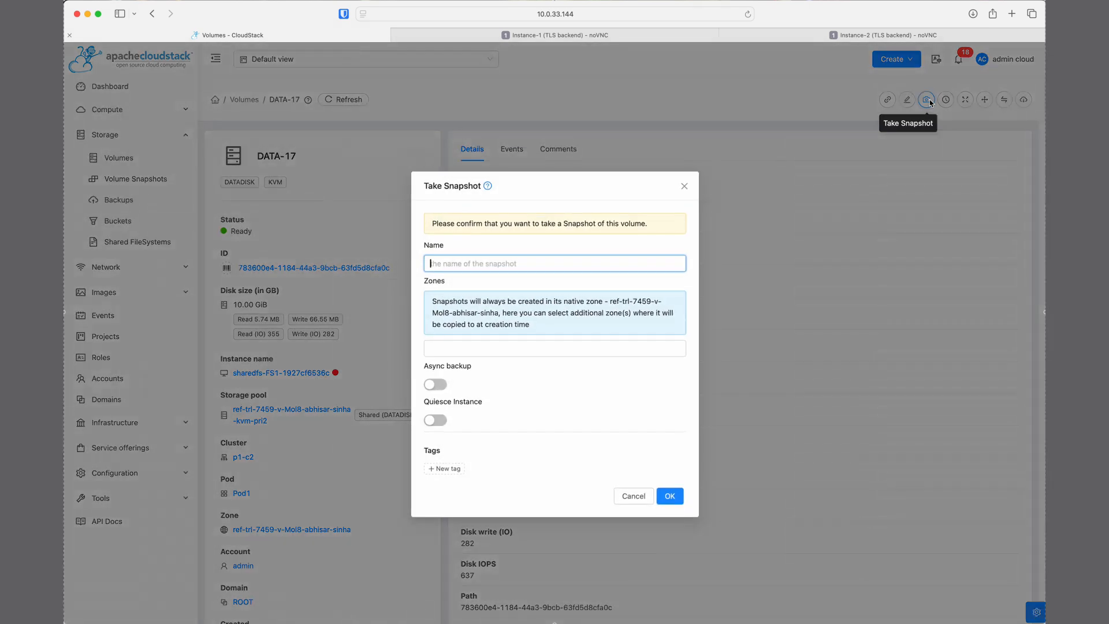
{"action": "left_click", "coordinate": [684, 187]}
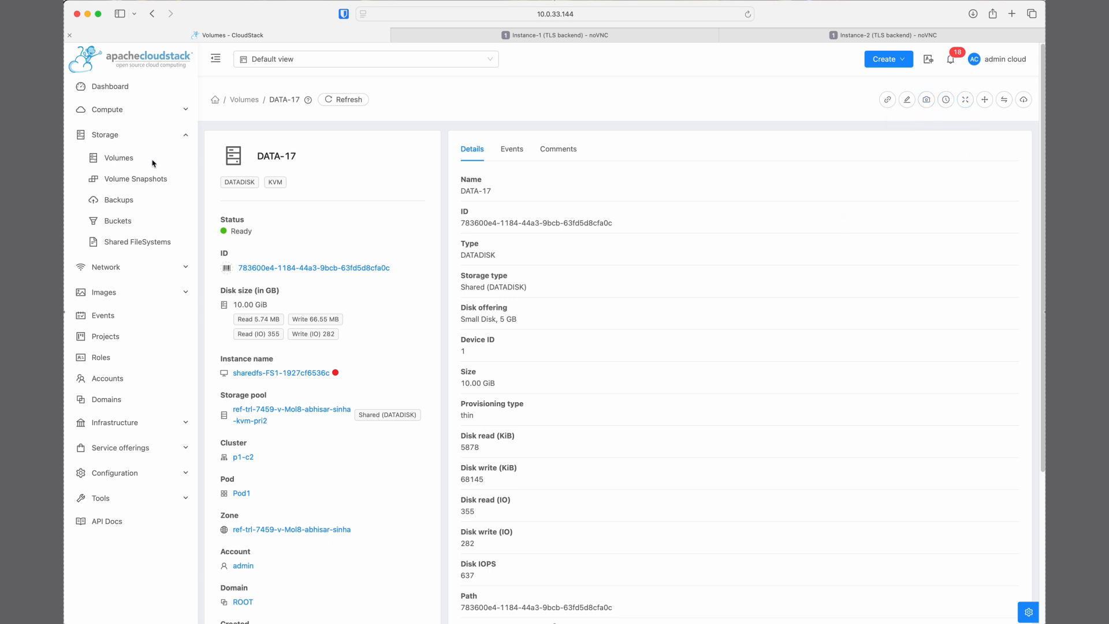
{"action": "left_click", "coordinate": [142, 245]}
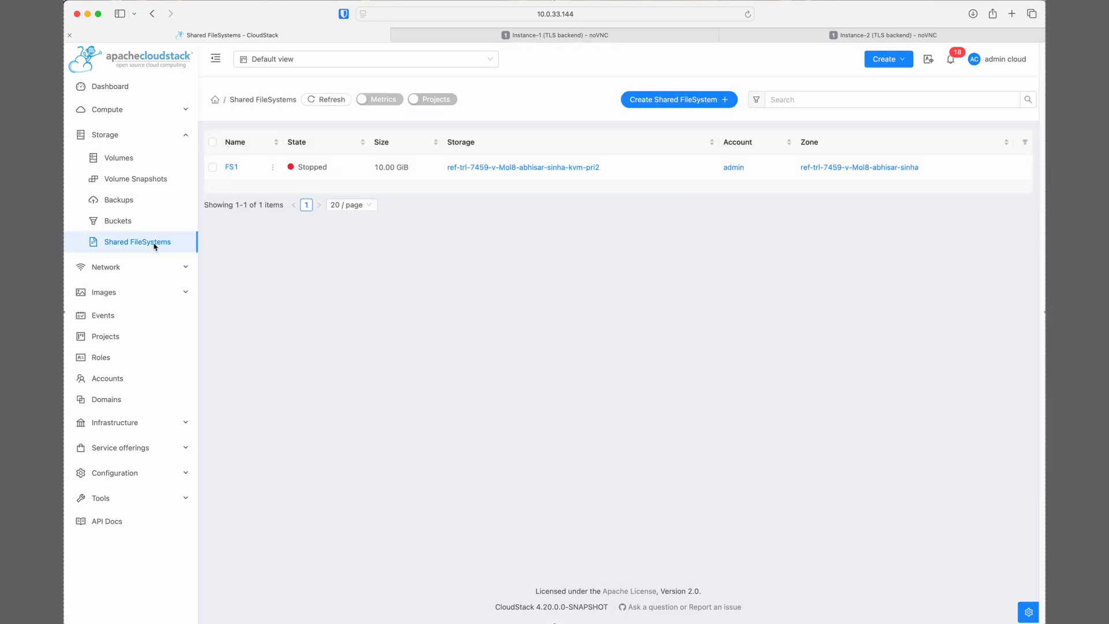